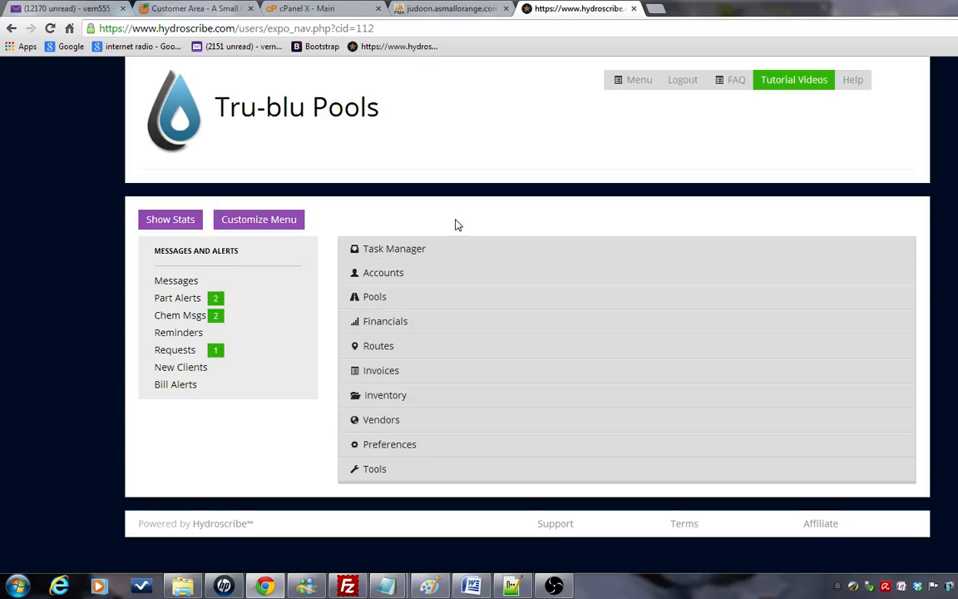
- Open the Mar 21 2014 pool repair service request from the Task Manager's list of open service requests
click(405, 251)
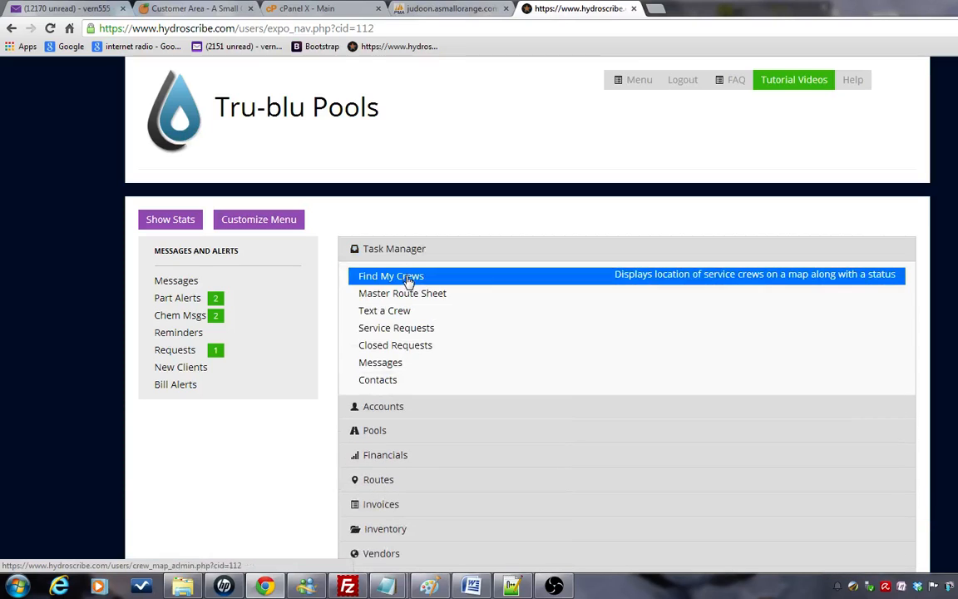
click(426, 335)
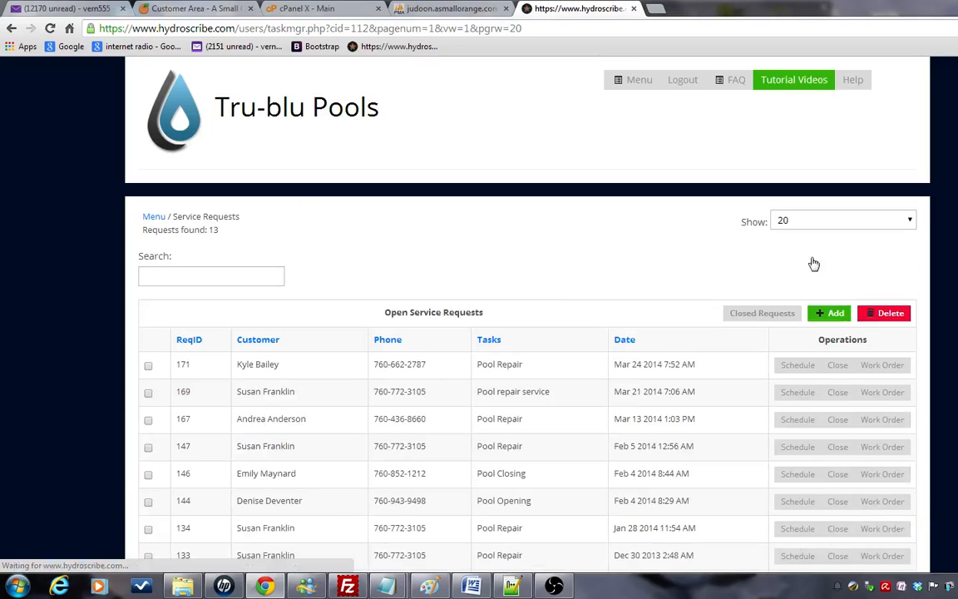
scroll(527, 333, down, 3)
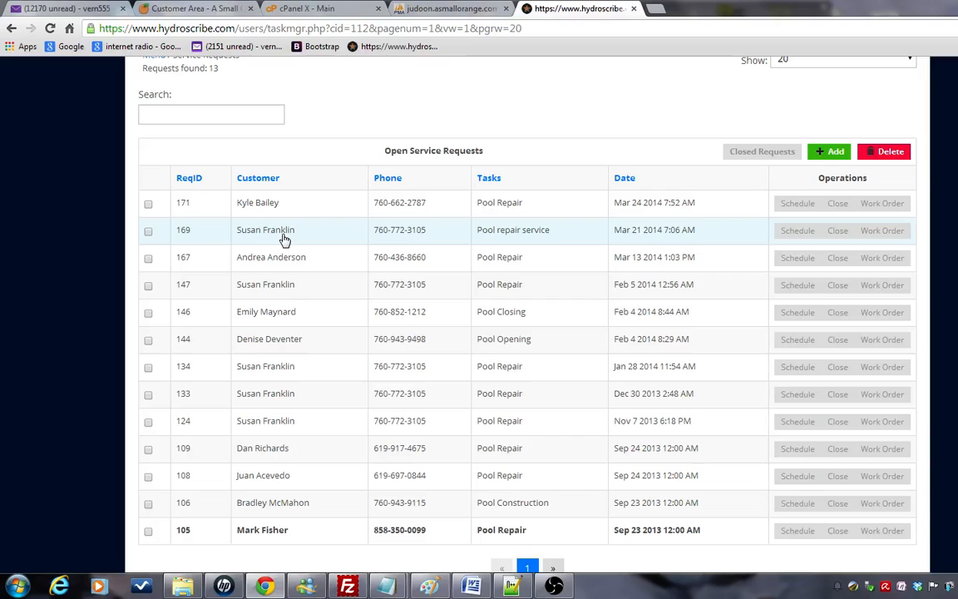
click(283, 240)
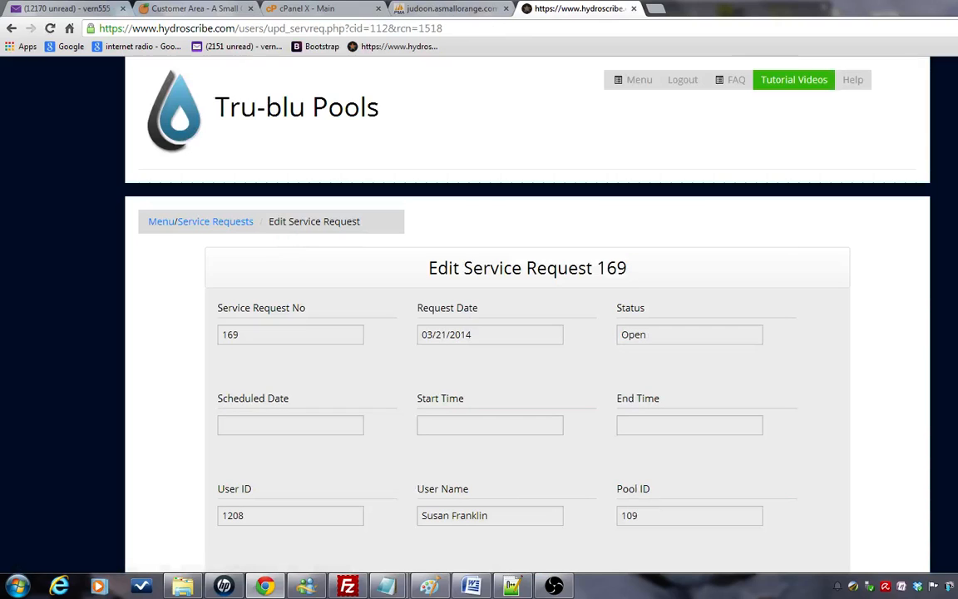
- Examine the service request's customer details, service type, priority, description, technician's notes and status updates
scroll(527, 333, down, 4)
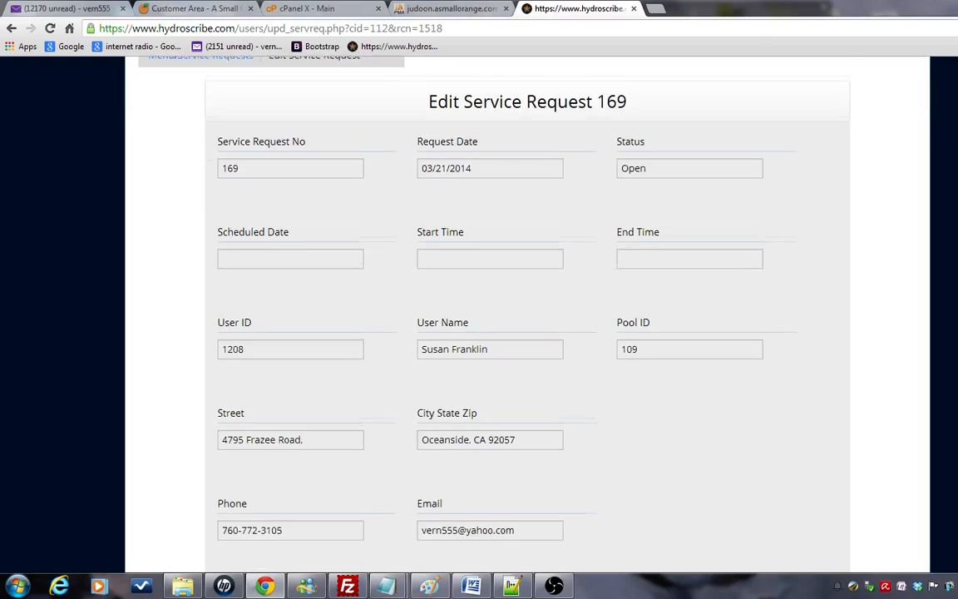
scroll(527, 333, down, 4)
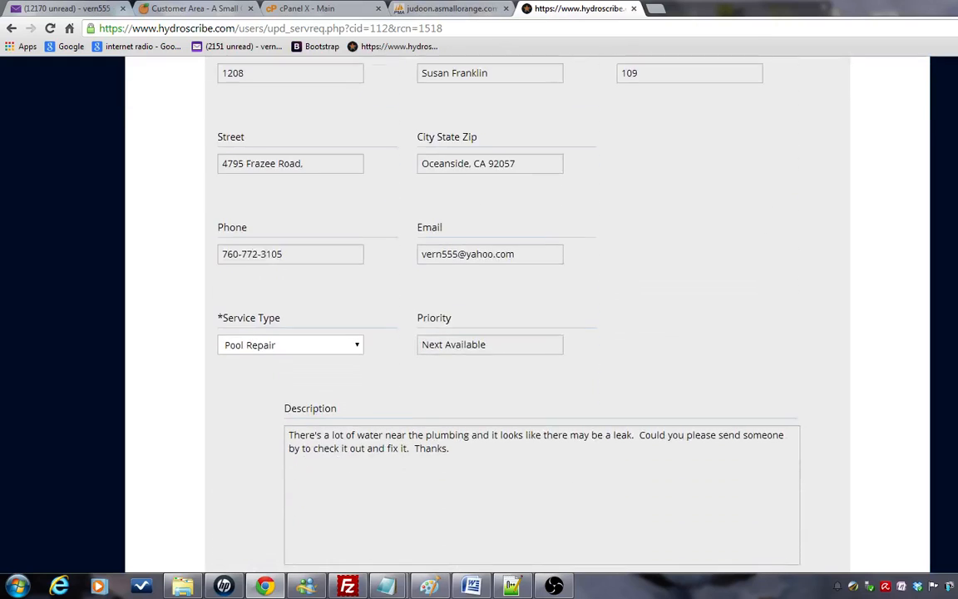
scroll(528, 332, down, 4)
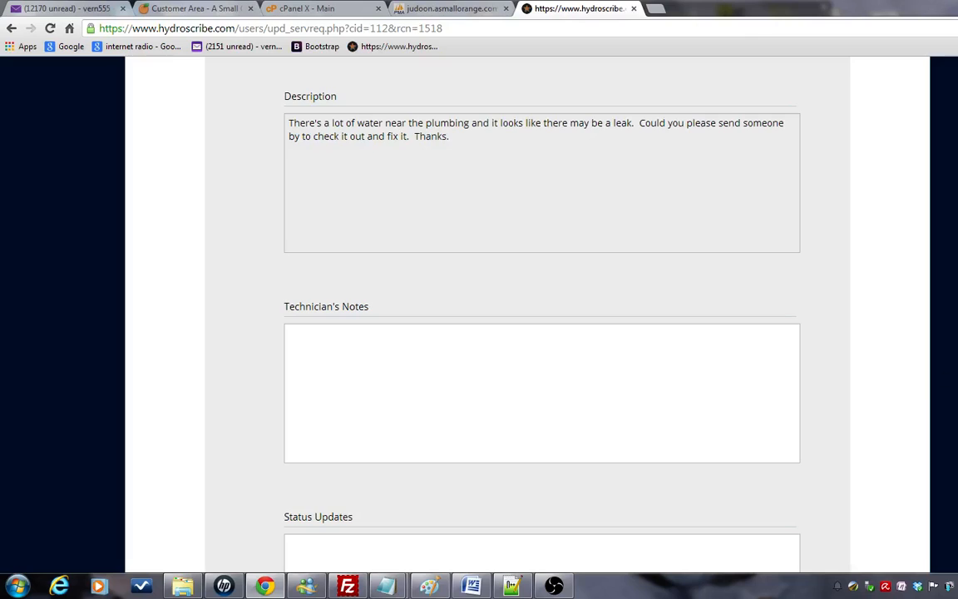
scroll(527, 333, down, 4)
scroll(527, 332, up, 4)
scroll(527, 333, up, 1)
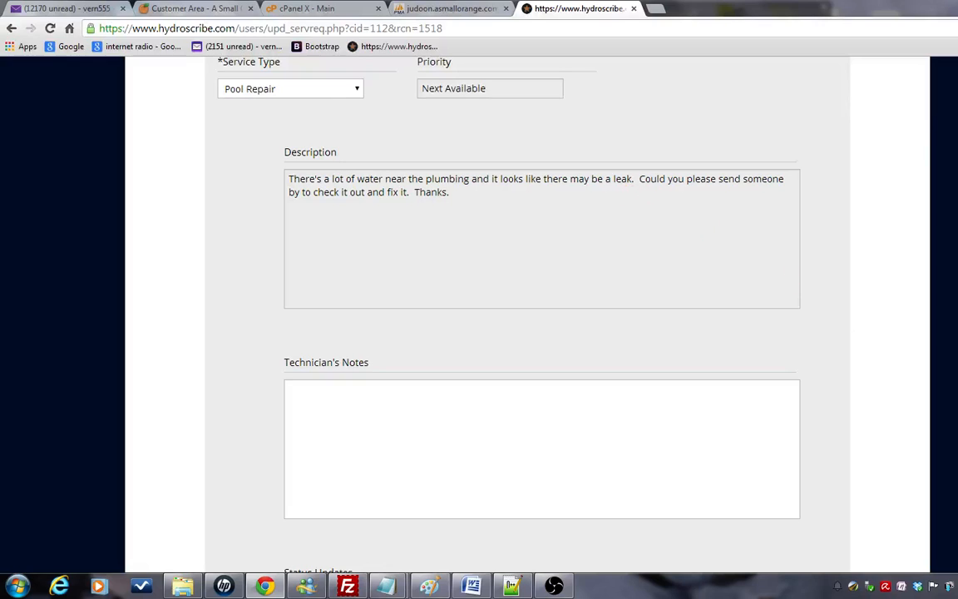
scroll(527, 315, up, 8)
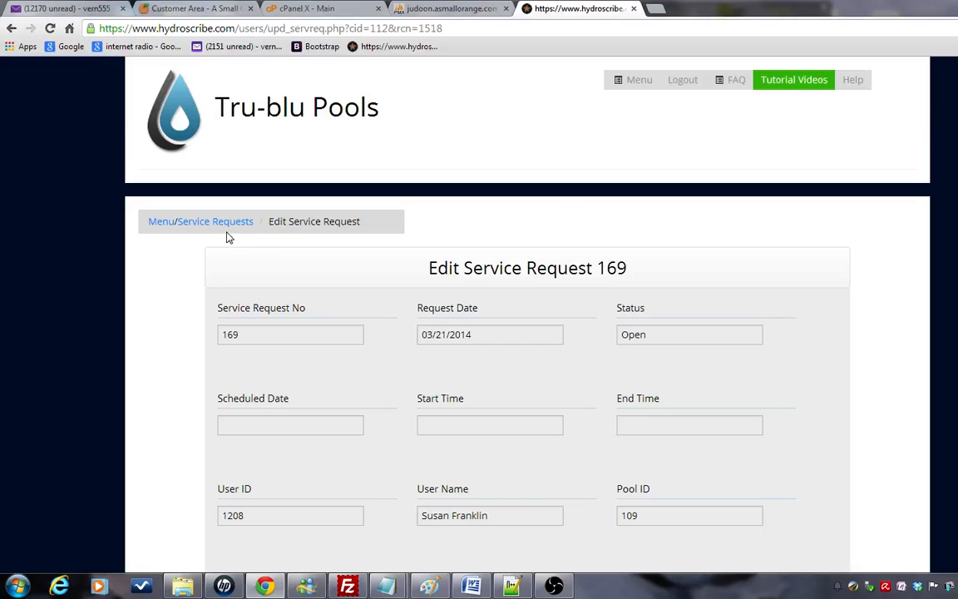
- Return to the open service requests and open the work order for the Mar 21 2014 pool repair service request
click(228, 224)
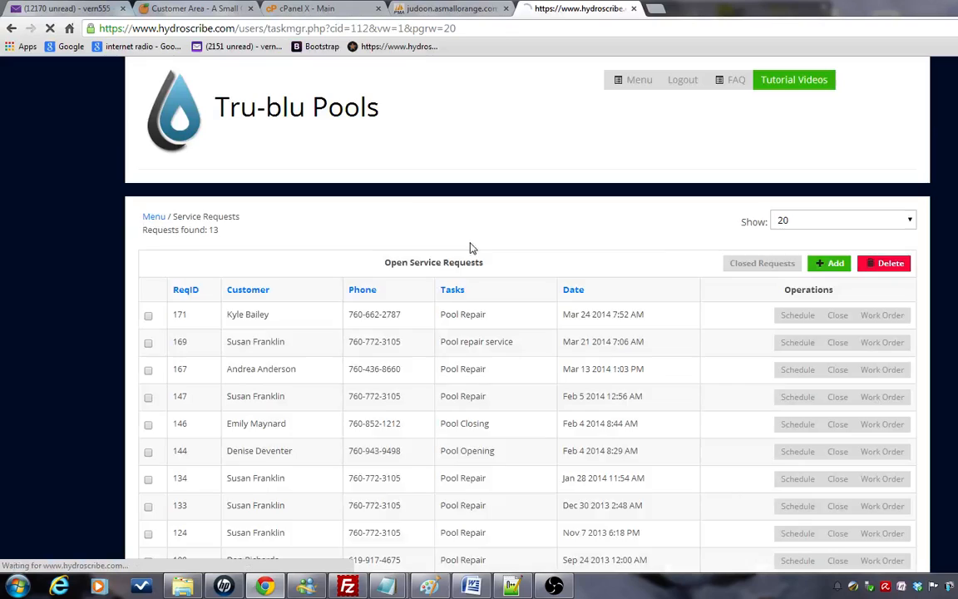
scroll(930, 294, down, 3)
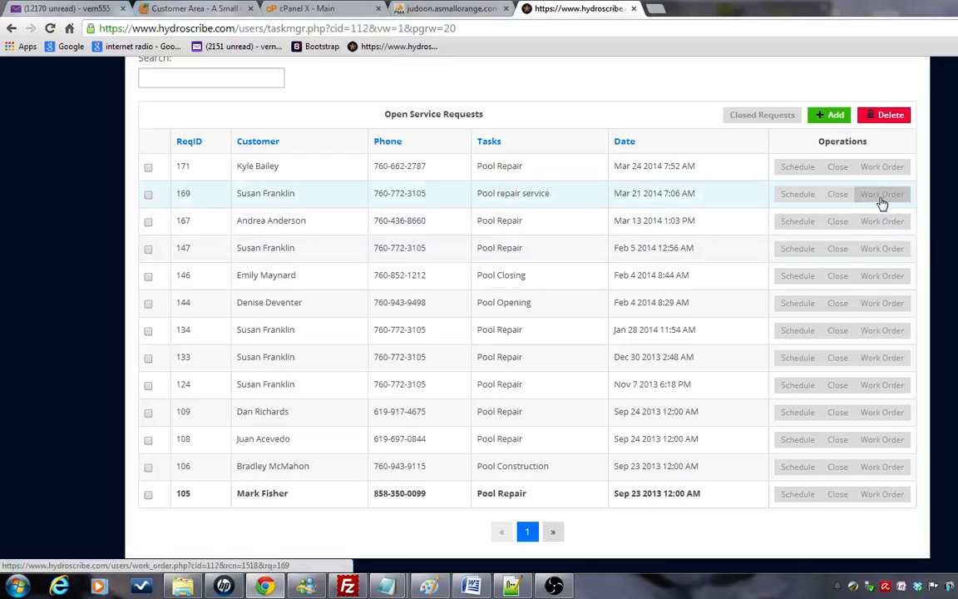
click(880, 194)
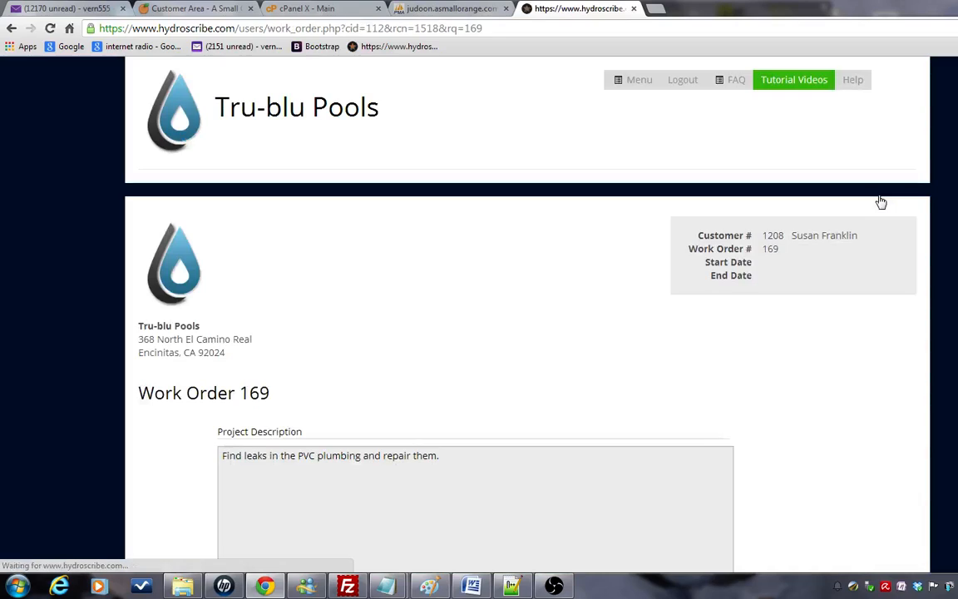
- Examine the work order's project description, requirements, crew instructions, labor tasks, parts and totals
scroll(528, 333, down, 2)
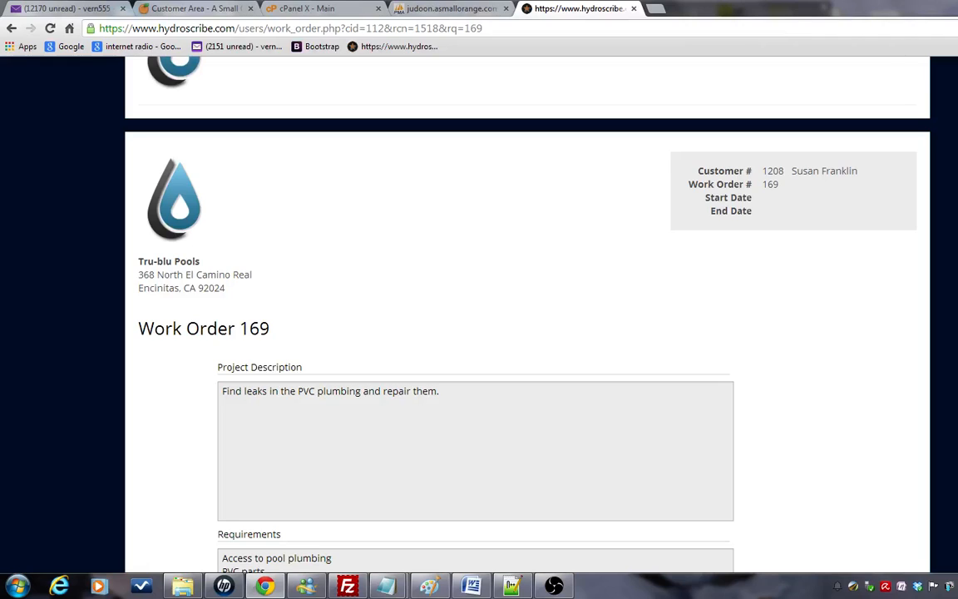
scroll(527, 332, down, 1)
scroll(528, 333, down, 2)
scroll(527, 333, down, 2)
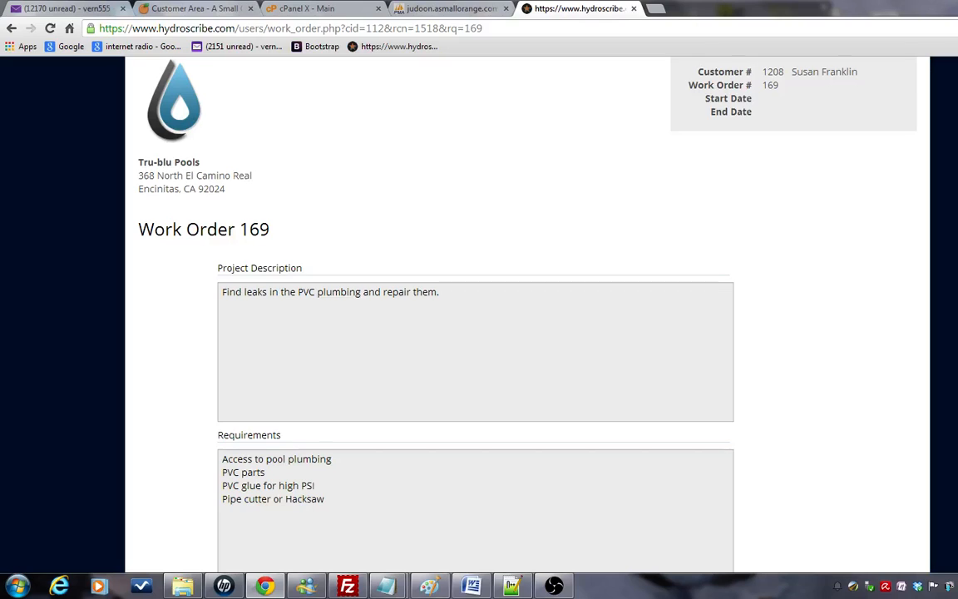
scroll(527, 332, down, 4)
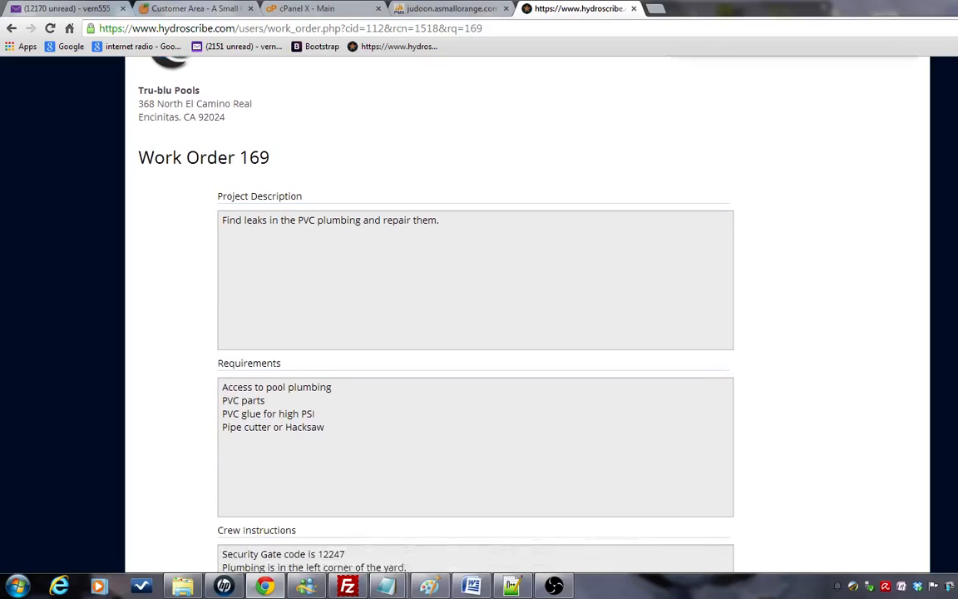
scroll(527, 333, down, 1)
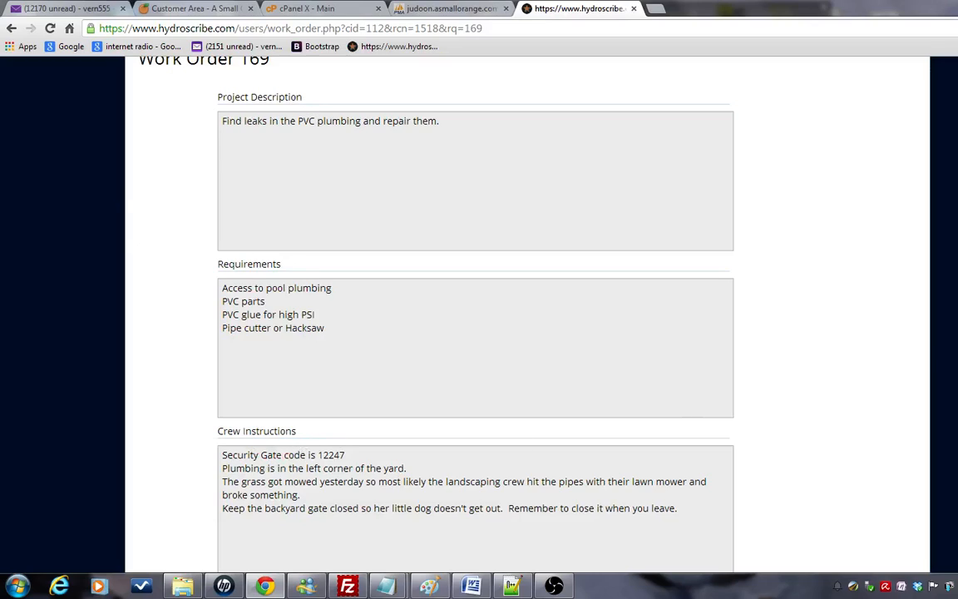
scroll(527, 333, down, 4)
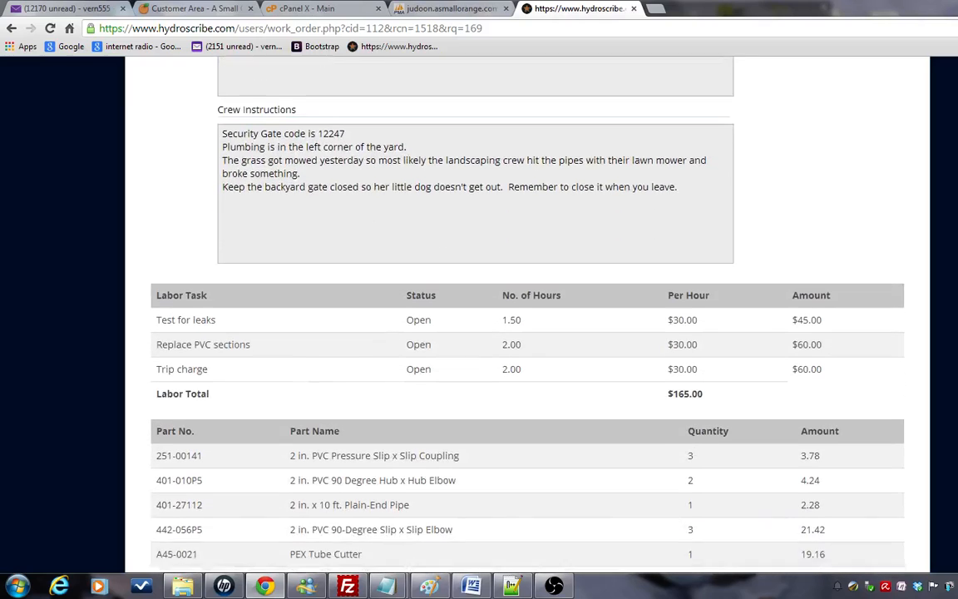
scroll(527, 333, down, 2)
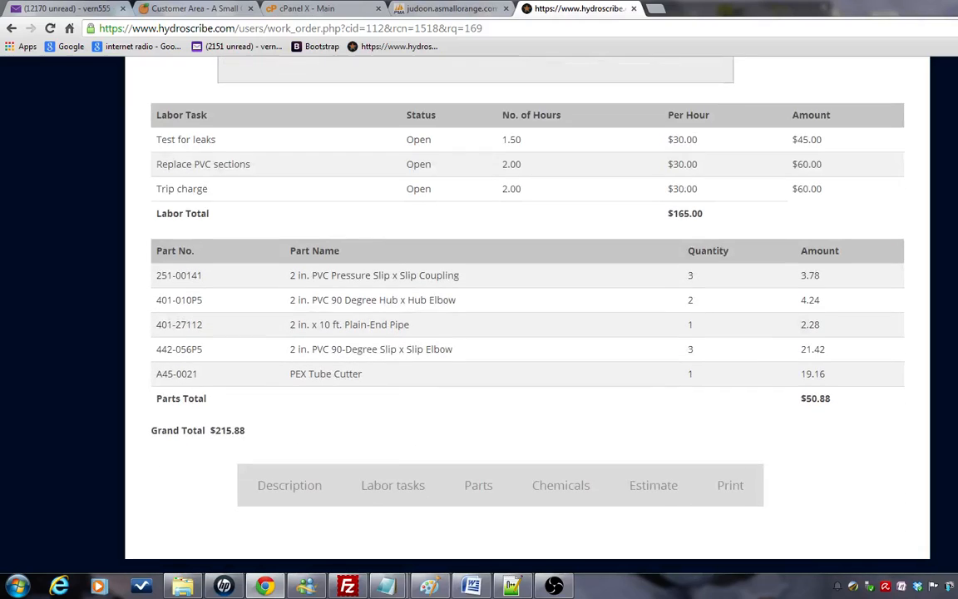
- Open the work order's description for editing, review the project description, requirements and crew instructions, and leave without saving
click(283, 494)
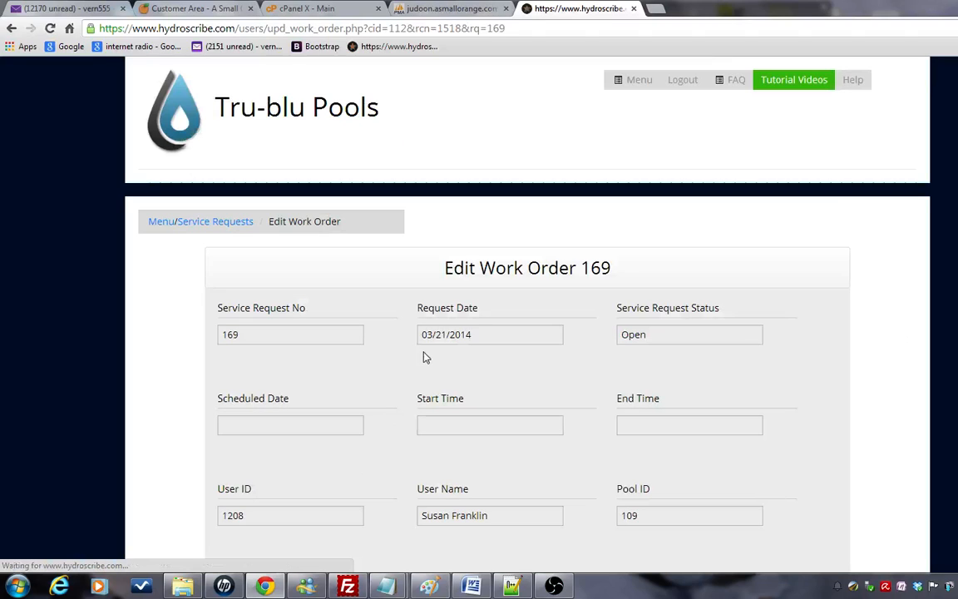
scroll(862, 382, down, 10)
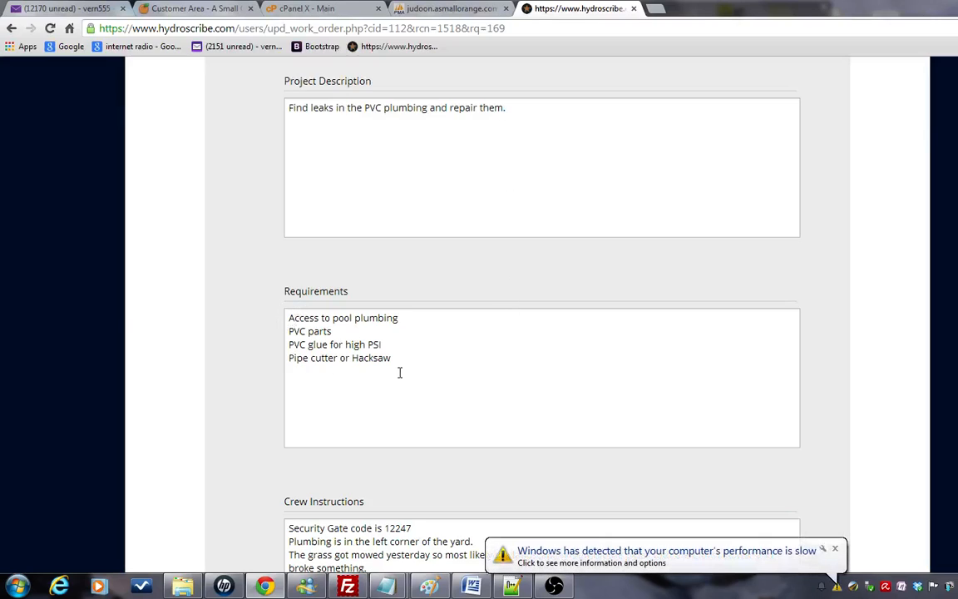
scroll(859, 422, down, 5)
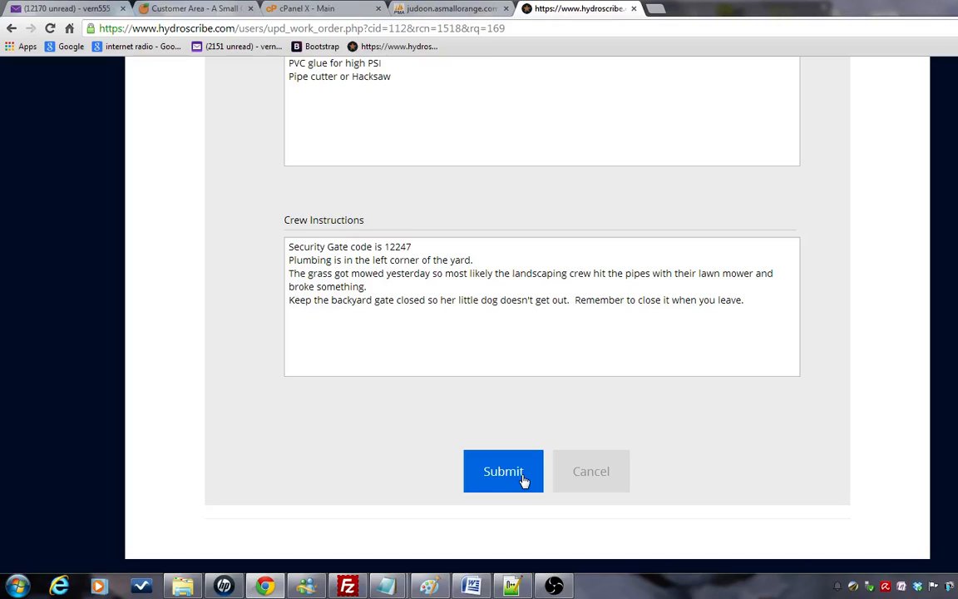
click(584, 480)
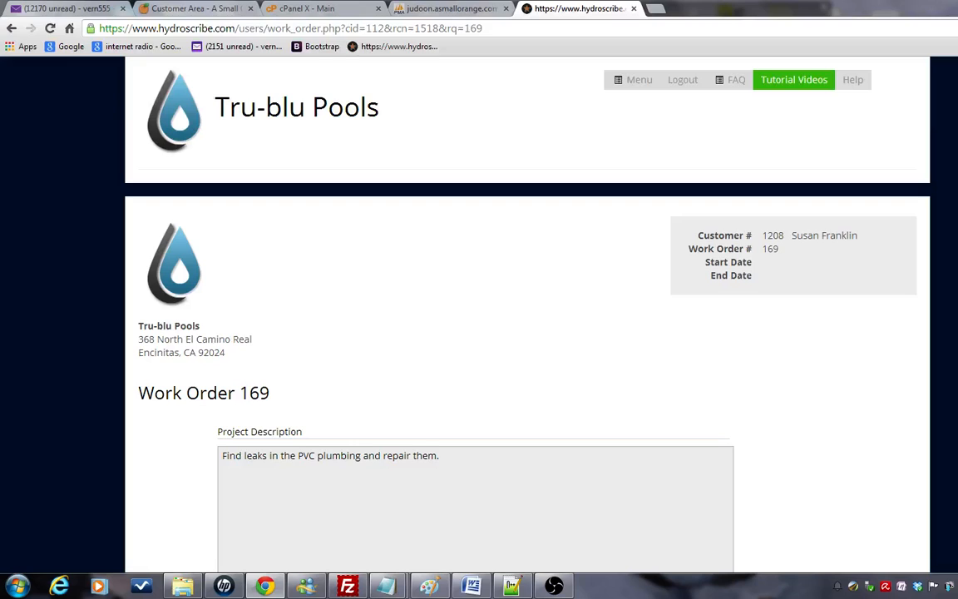
- Open the labor task assignment form for the work order and bring up its labor entry fields
scroll(527, 316, down, 10)
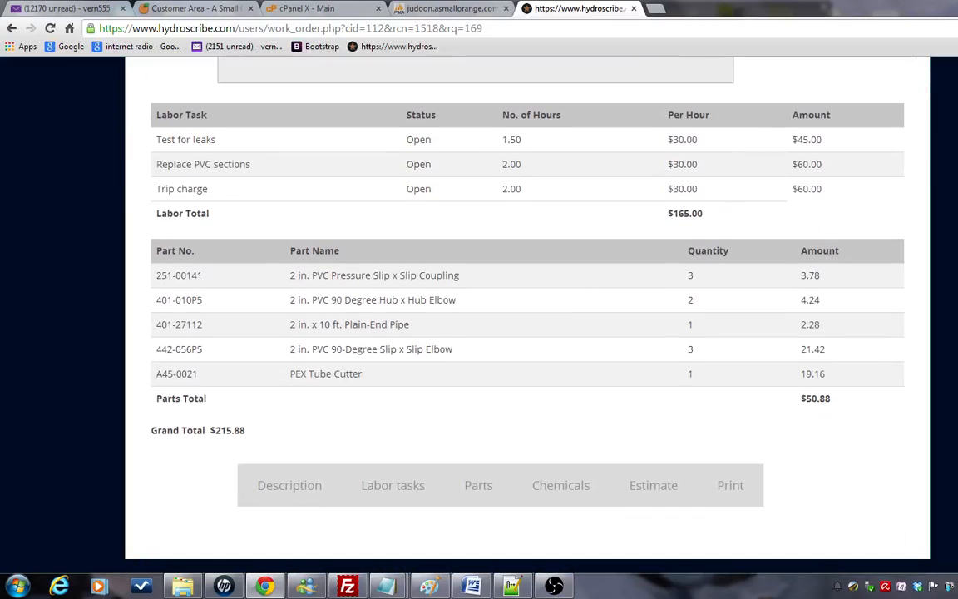
click(394, 492)
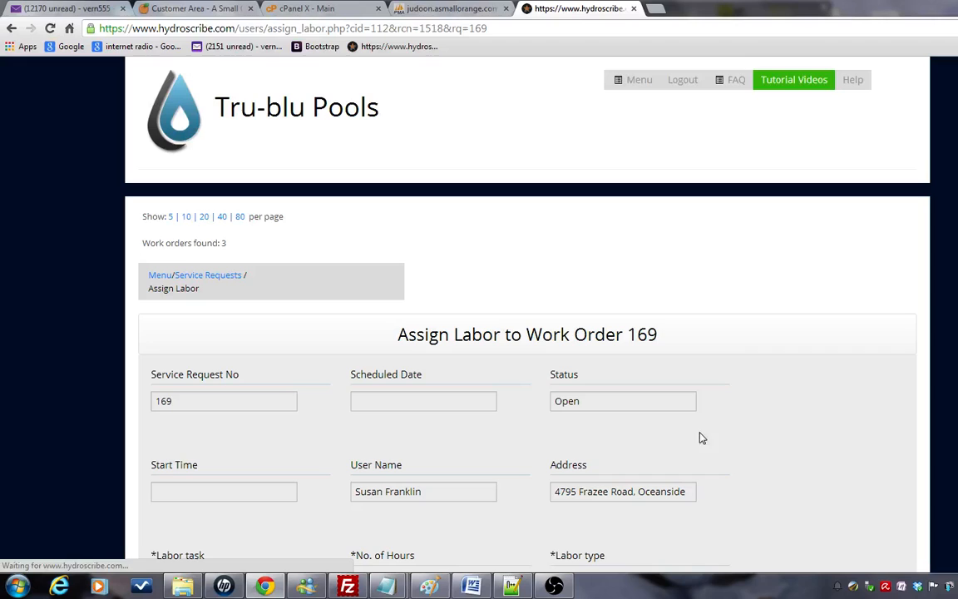
scroll(527, 332, down, 5)
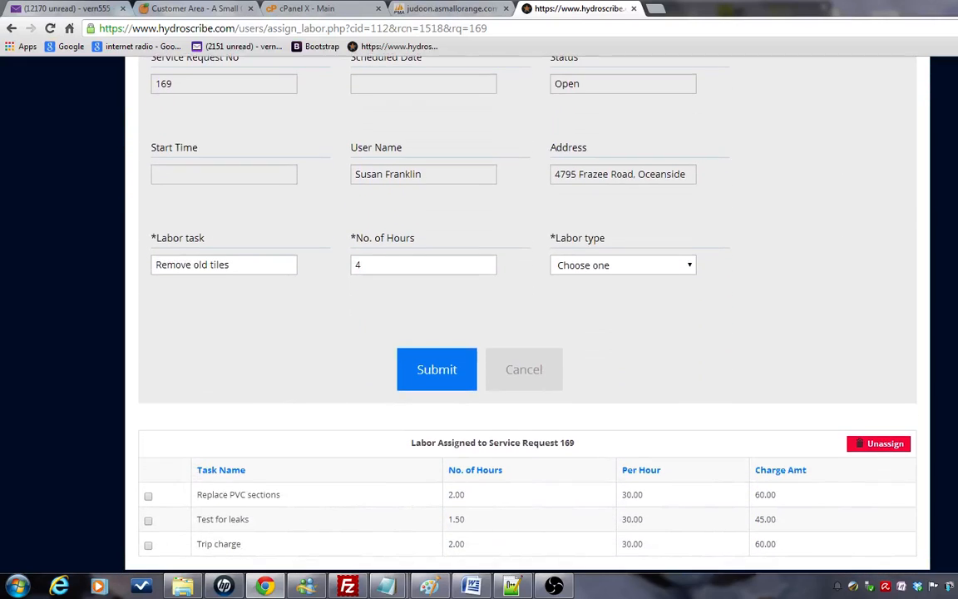
scroll(527, 332, down, 1)
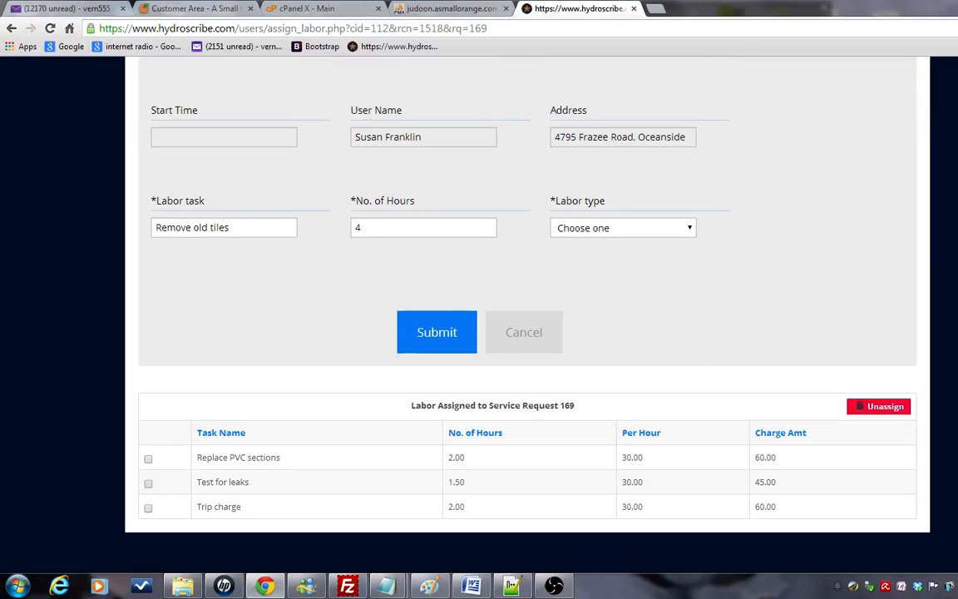
scroll(528, 332, up, 1)
scroll(527, 332, down, 1)
- Fill in the labor task as "Add tiles" with 2 hours and the Unskilled Labor1 type
drag(240, 227, 60, 233)
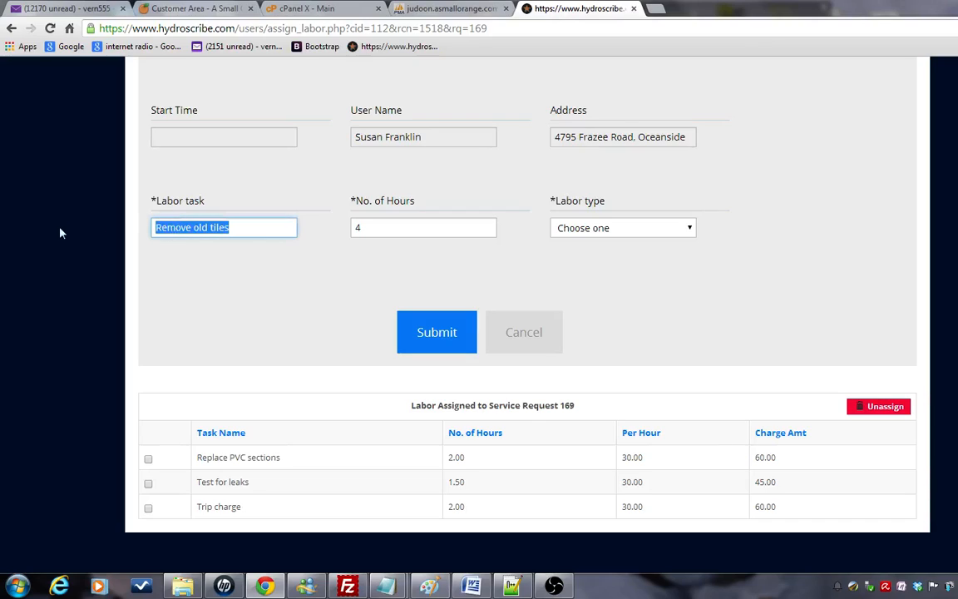
text(Add )
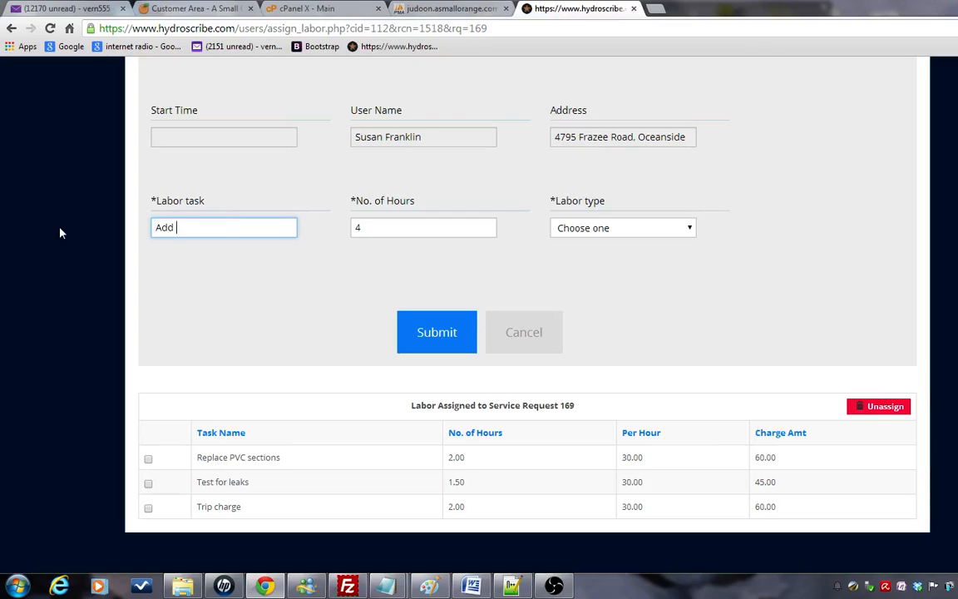
text(tiles)
key(Tab)
text(2)
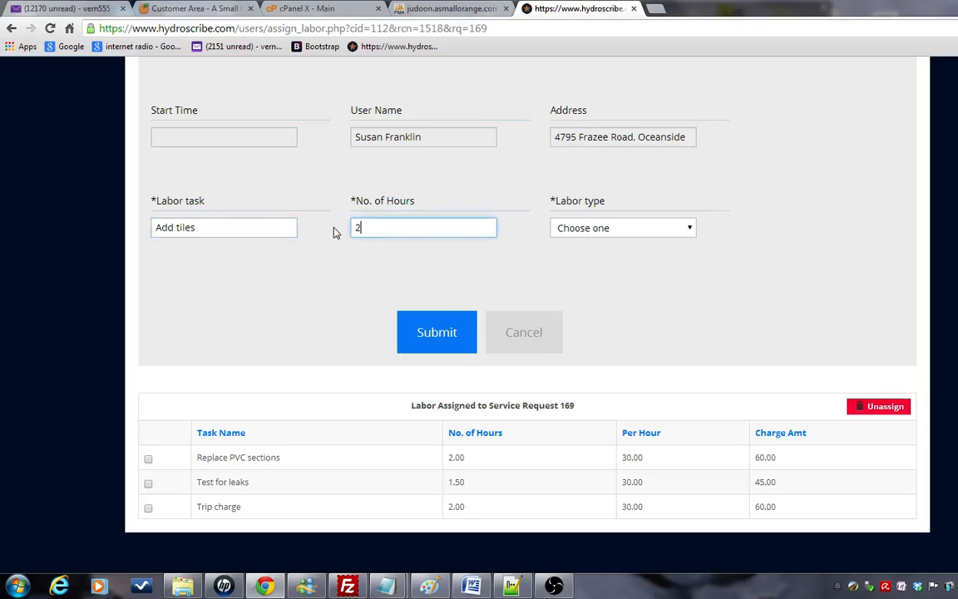
click(691, 234)
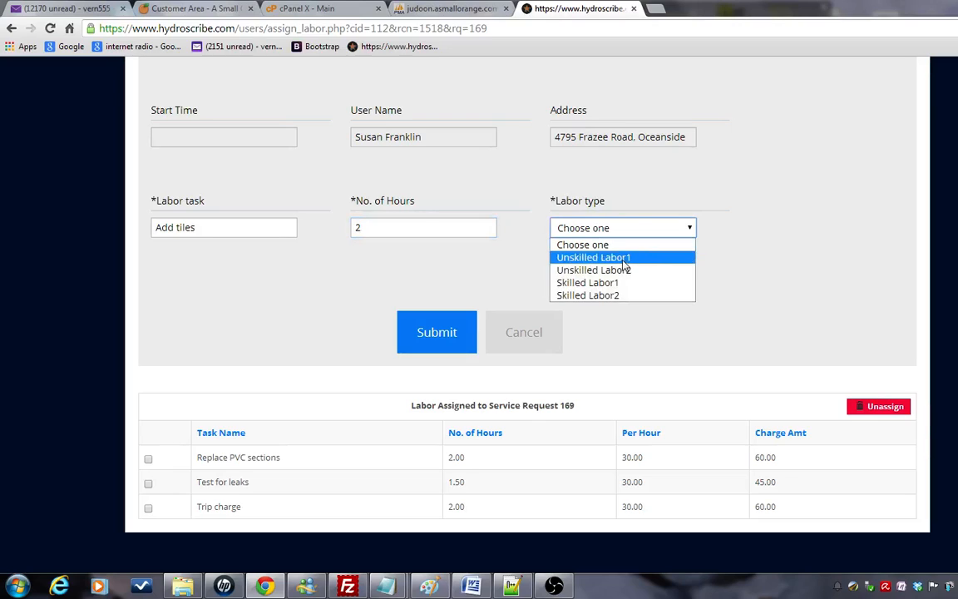
click(622, 259)
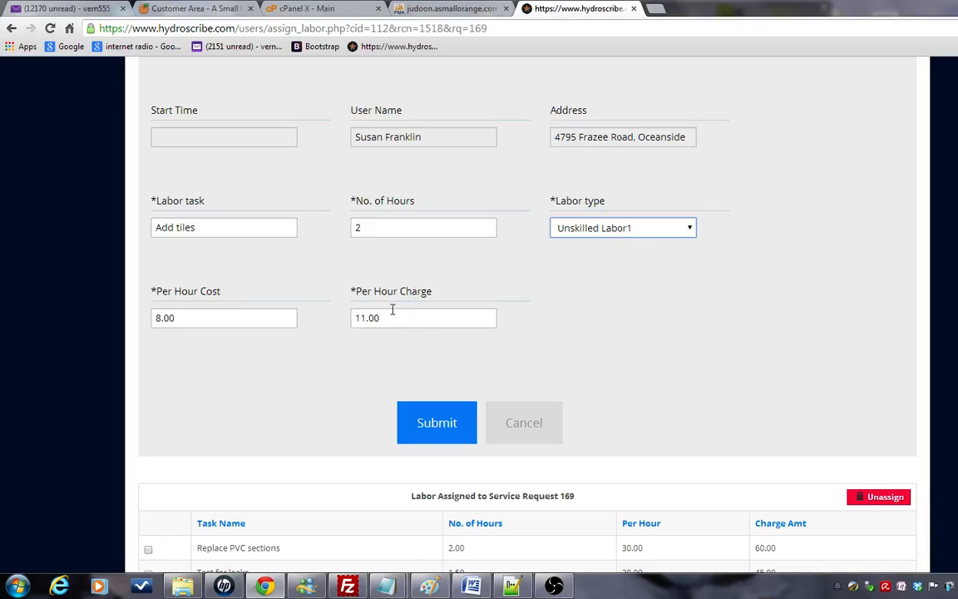
- Set the per hour cost to 10 and the per hour charge to 15, and submit the labor task
double_click(194, 321)
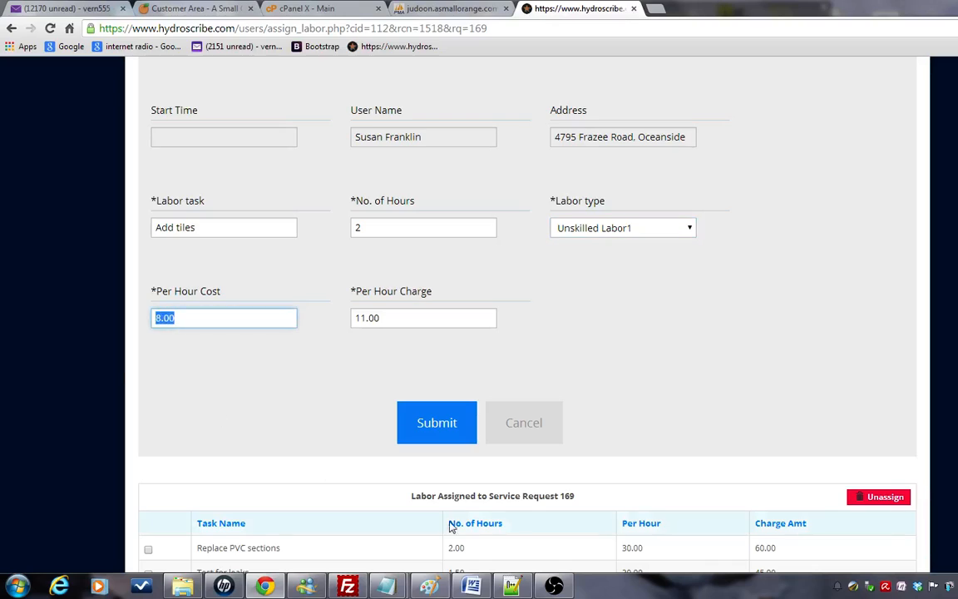
text(10)
key(Tab)
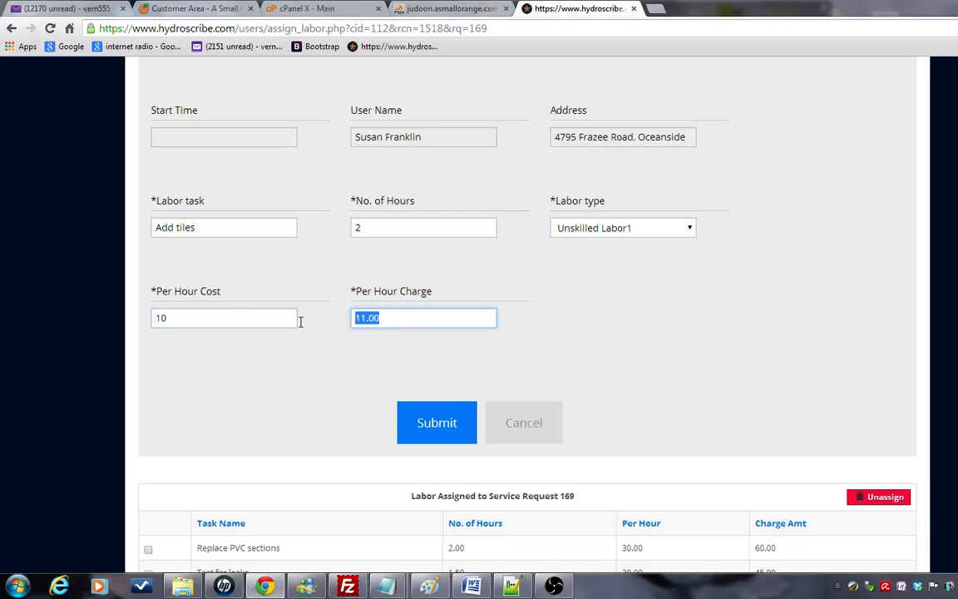
text(15)
click(437, 436)
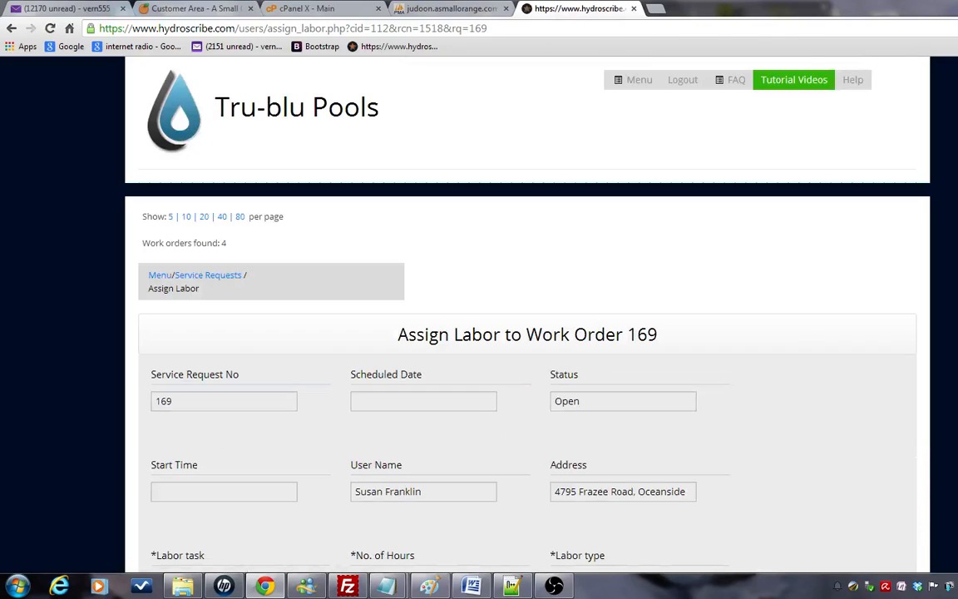
scroll(528, 333, down, 5)
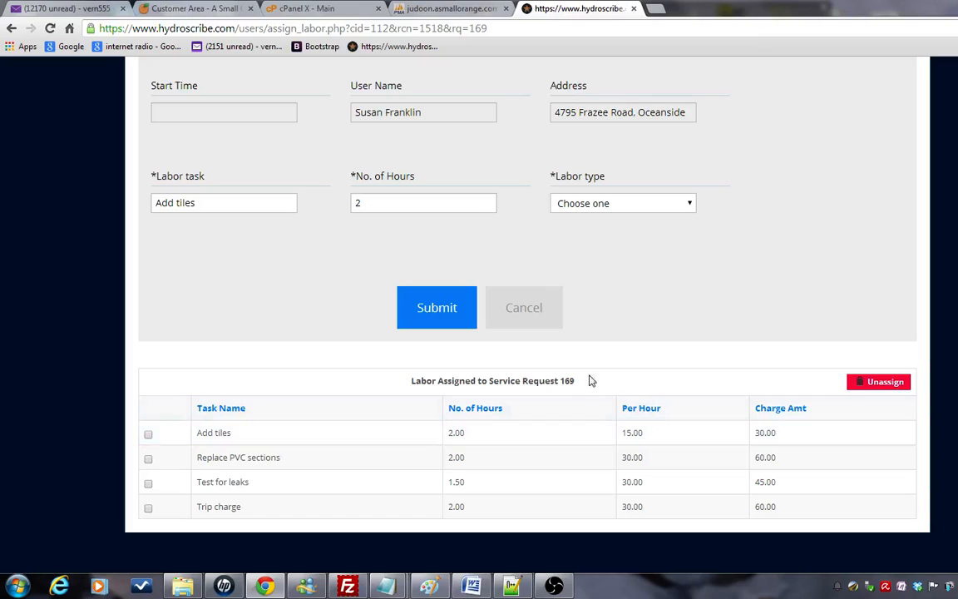
- Return to the work order from labor assignment and review its labor task and parts listings
click(520, 309)
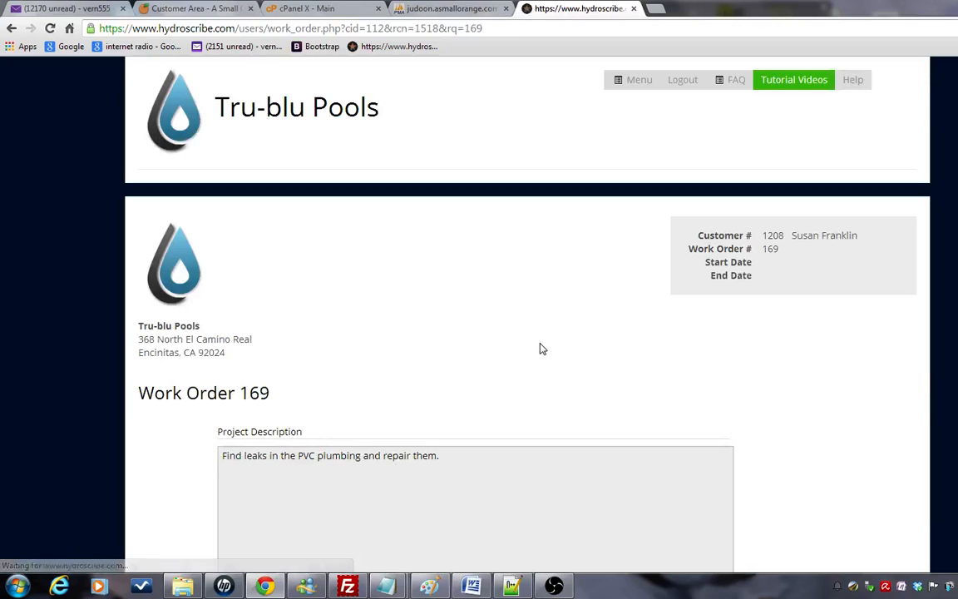
scroll(479, 332, down, 10)
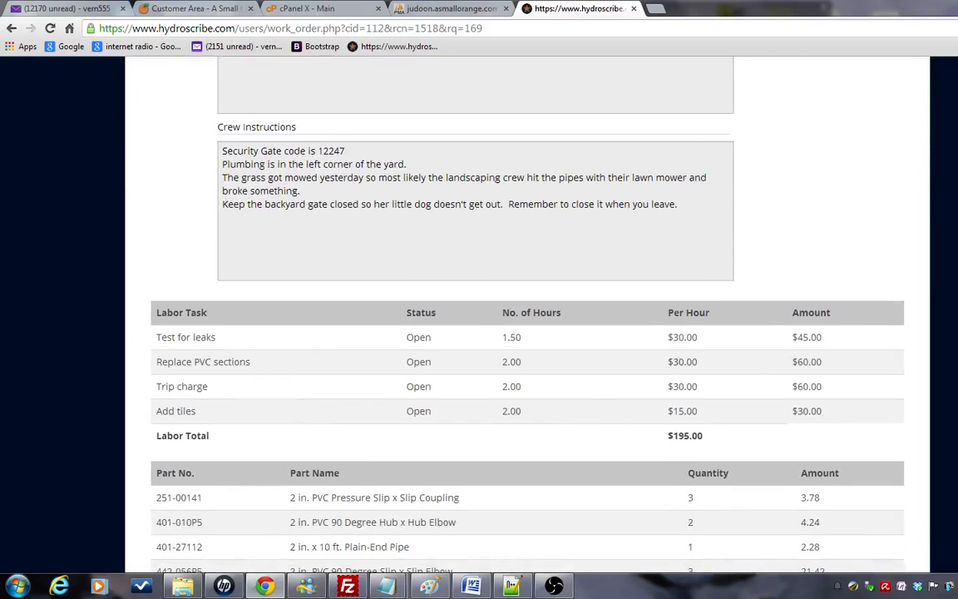
scroll(479, 332, down, 3)
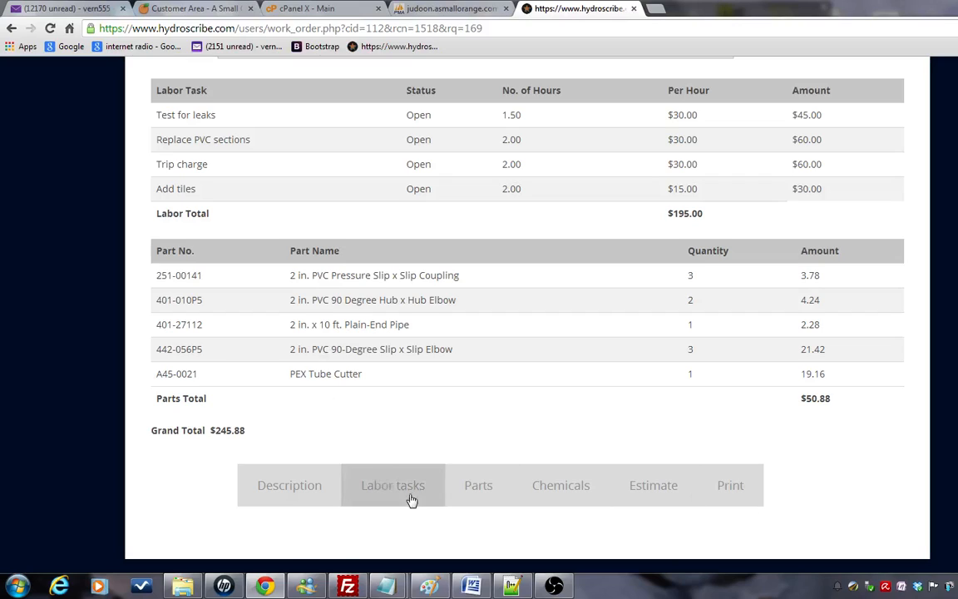
- Open the work order's parts assignment form and review the parts already assigned to the service request
click(461, 494)
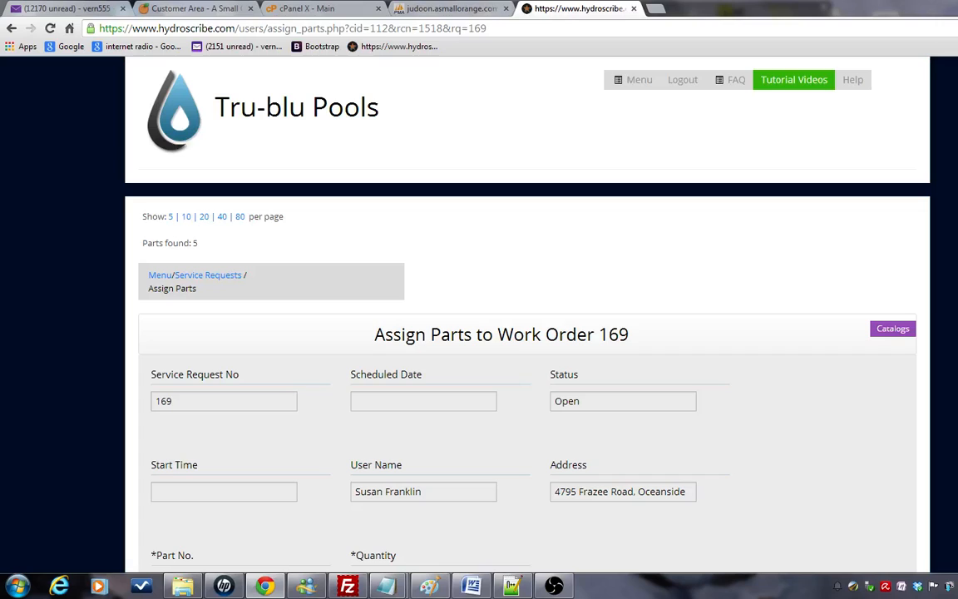
scroll(479, 332, down, 3)
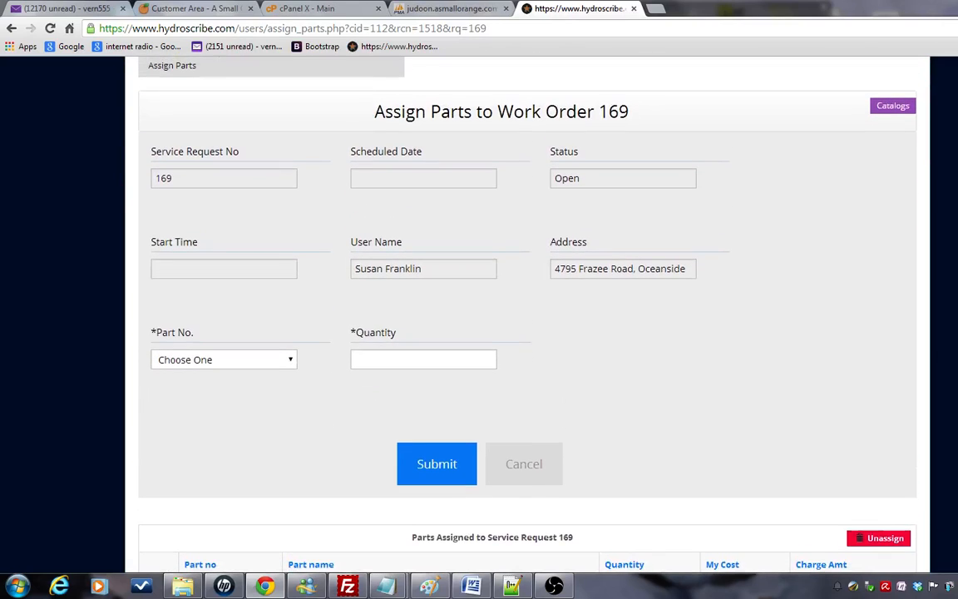
scroll(479, 333, down, 2)
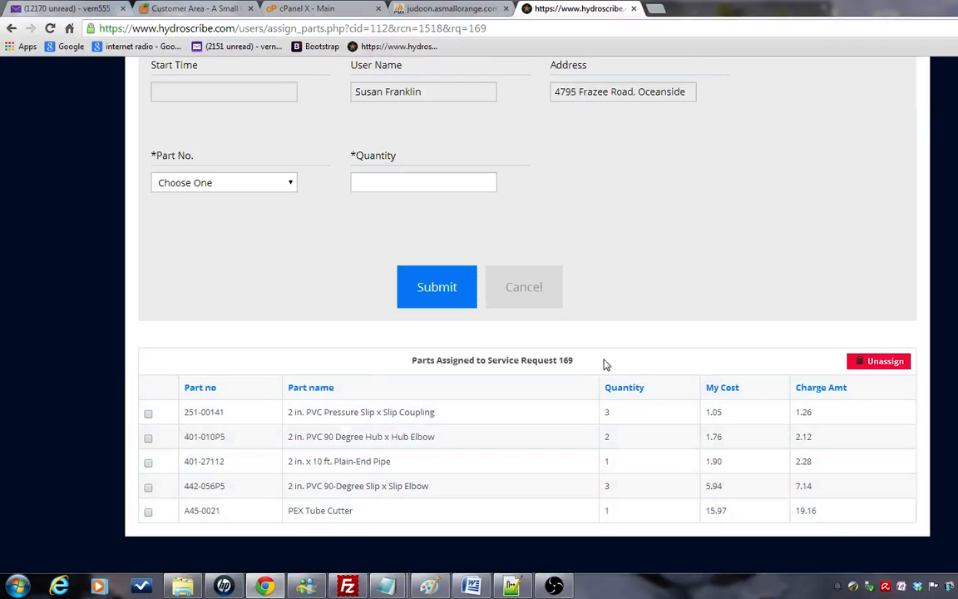
scroll(479, 333, up, 2)
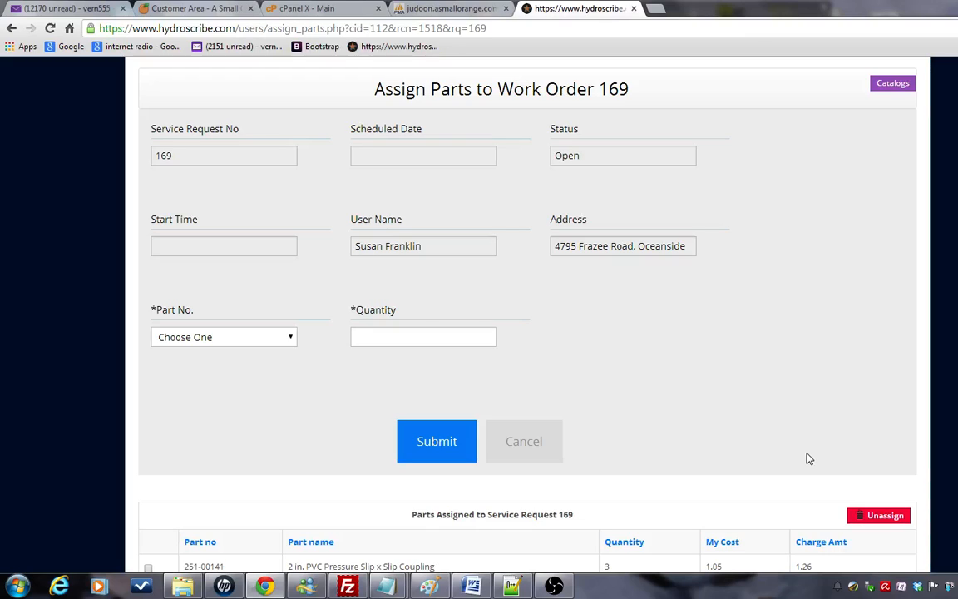
- Assign the Clean and Clear Plus 240 Round filter to the work order with a quantity of 1, and check the assigned parts list
click(291, 342)
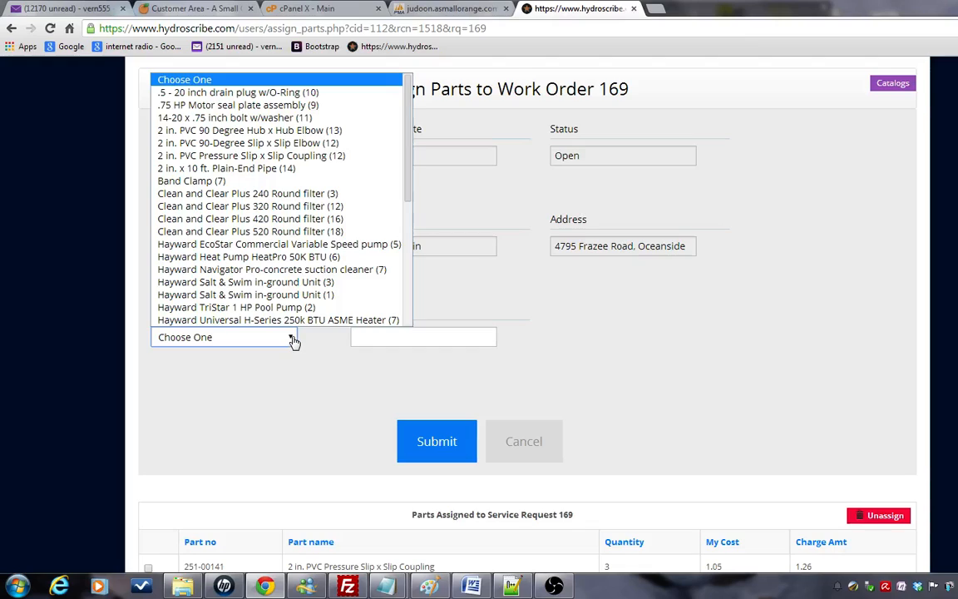
click(295, 195)
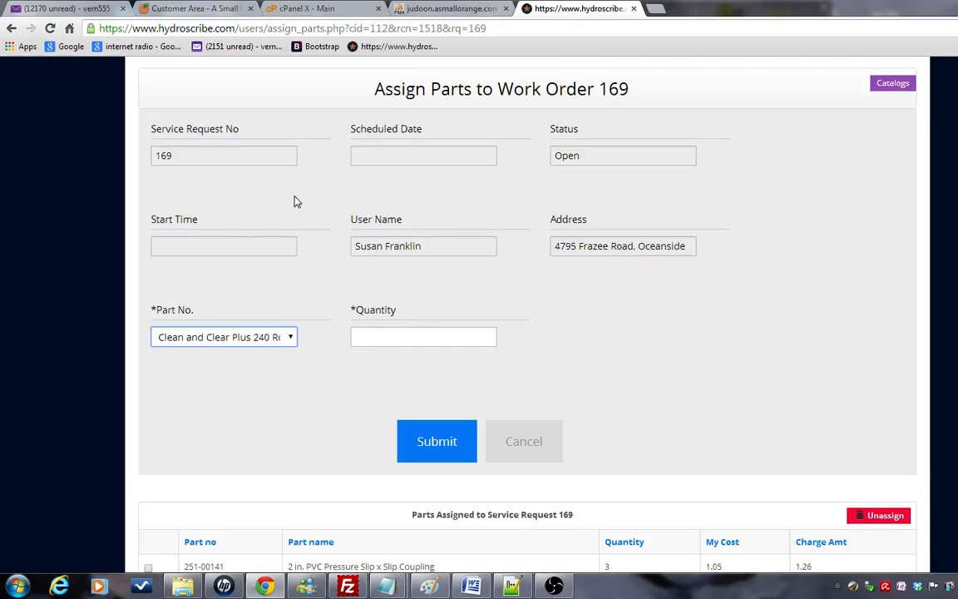
click(374, 336)
text(1)
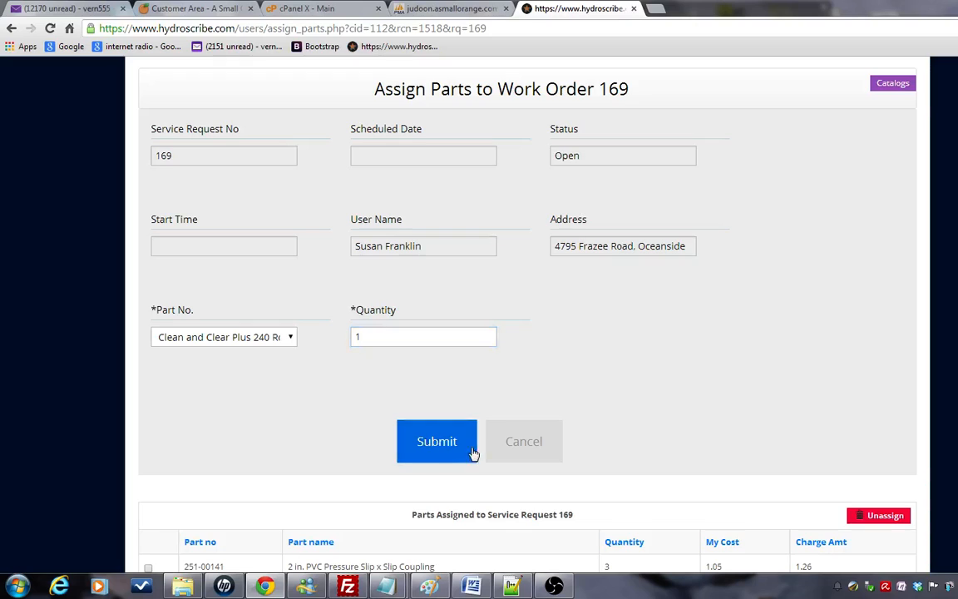
click(425, 445)
scroll(479, 333, down, 5)
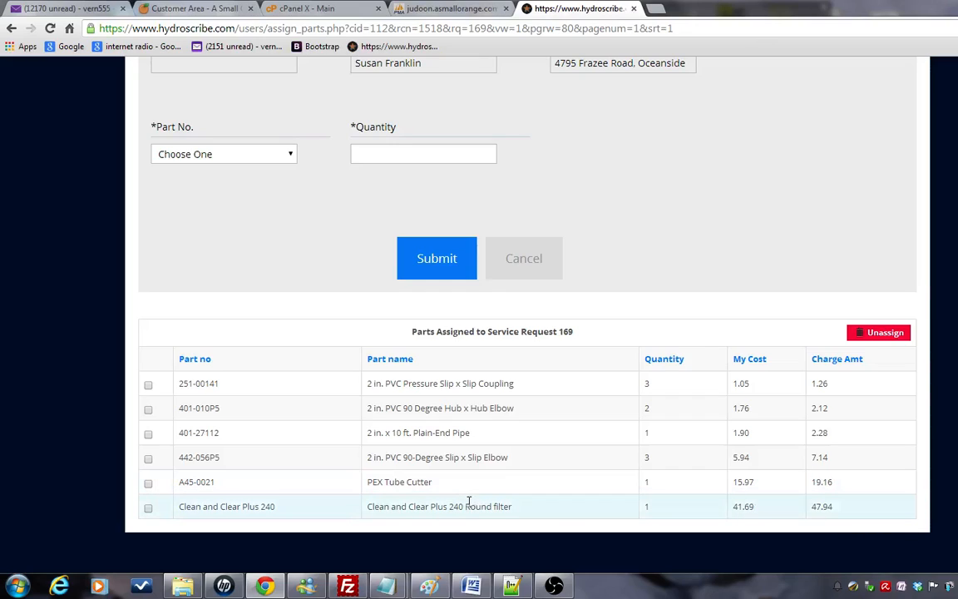
- Return to the work order and open its estimate to review the project description, requirements, labor and parts amounts
click(530, 259)
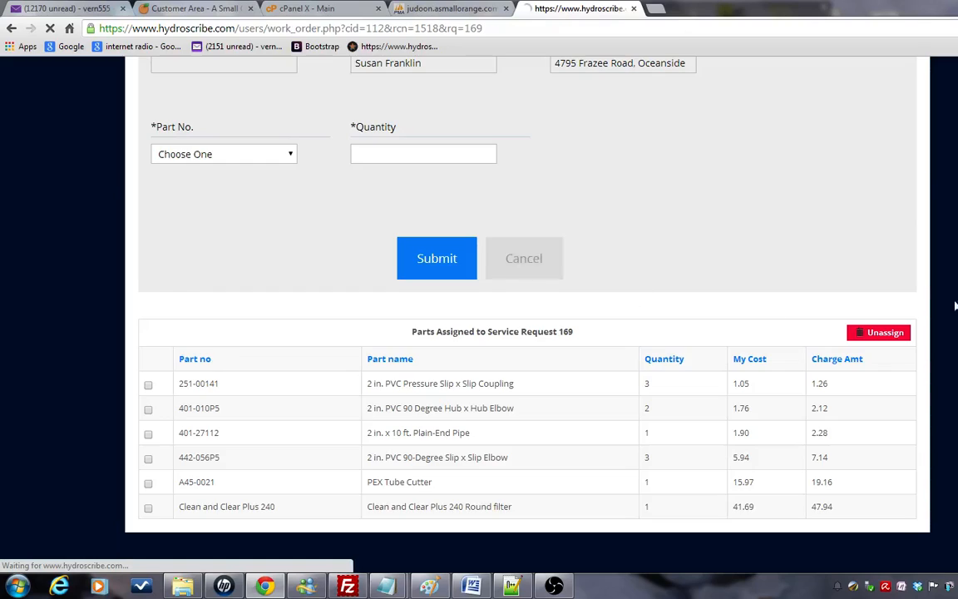
scroll(479, 333, down, 10)
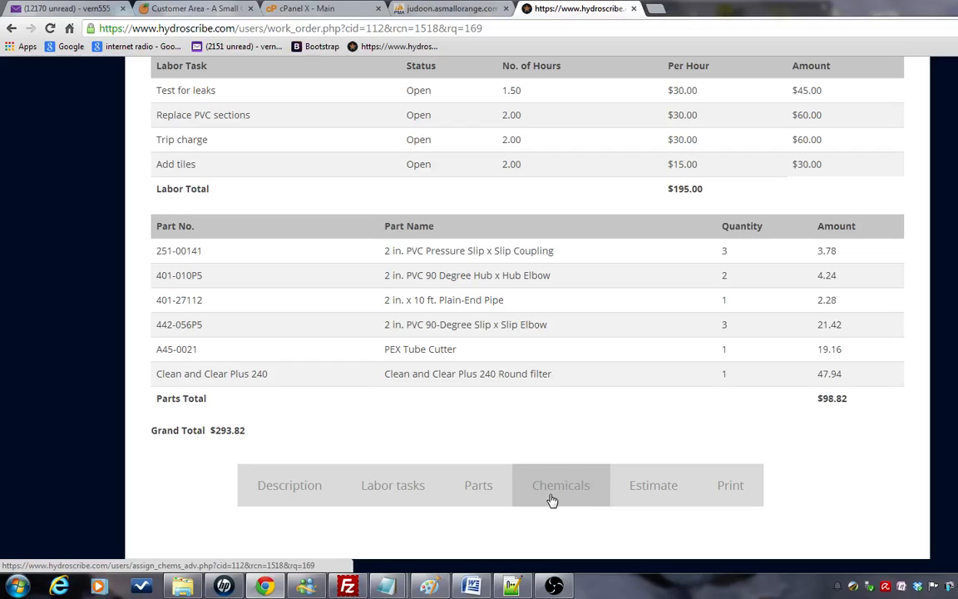
click(657, 489)
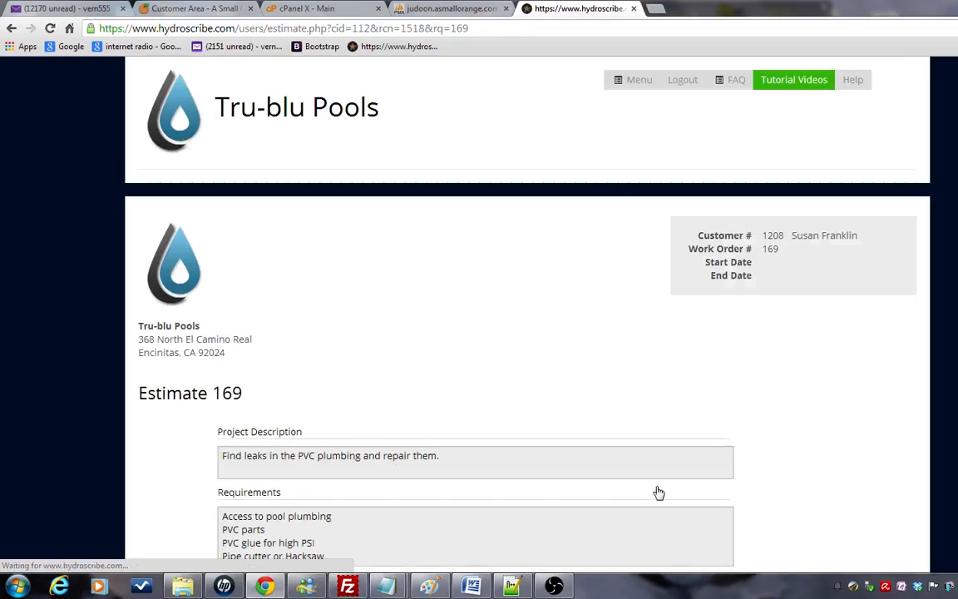
scroll(479, 316, down, 3)
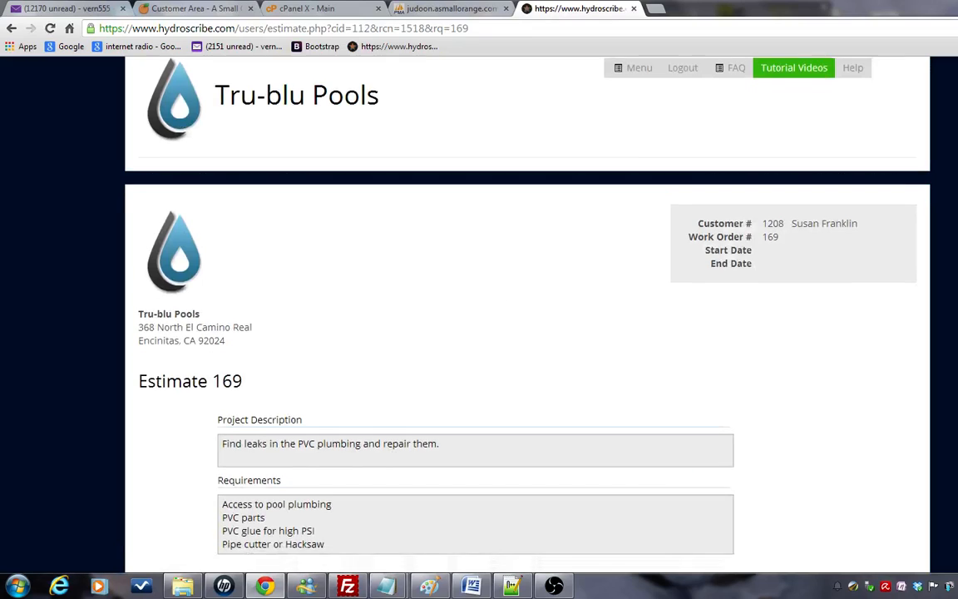
scroll(479, 316, down, 3)
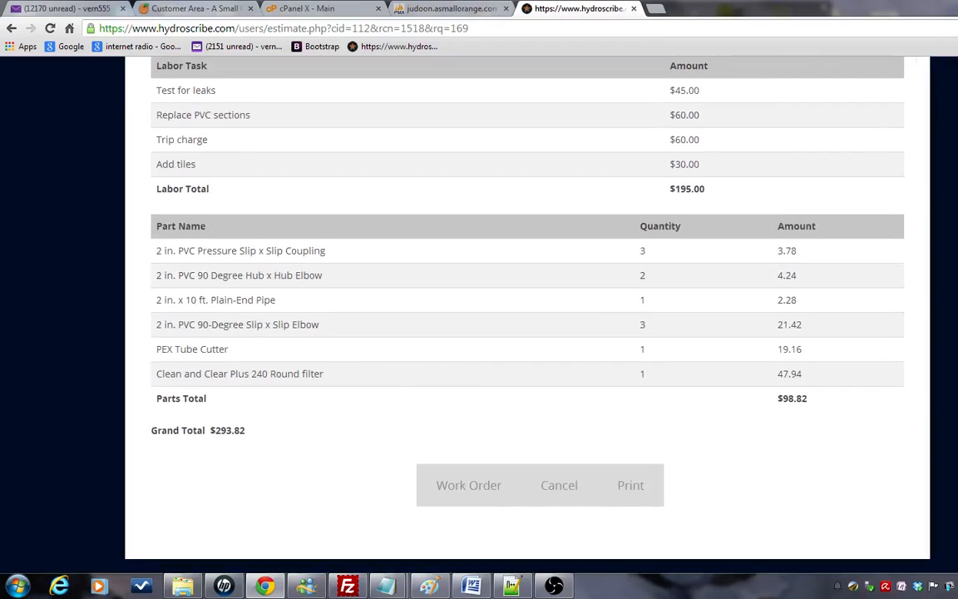
scroll(479, 316, up, 5)
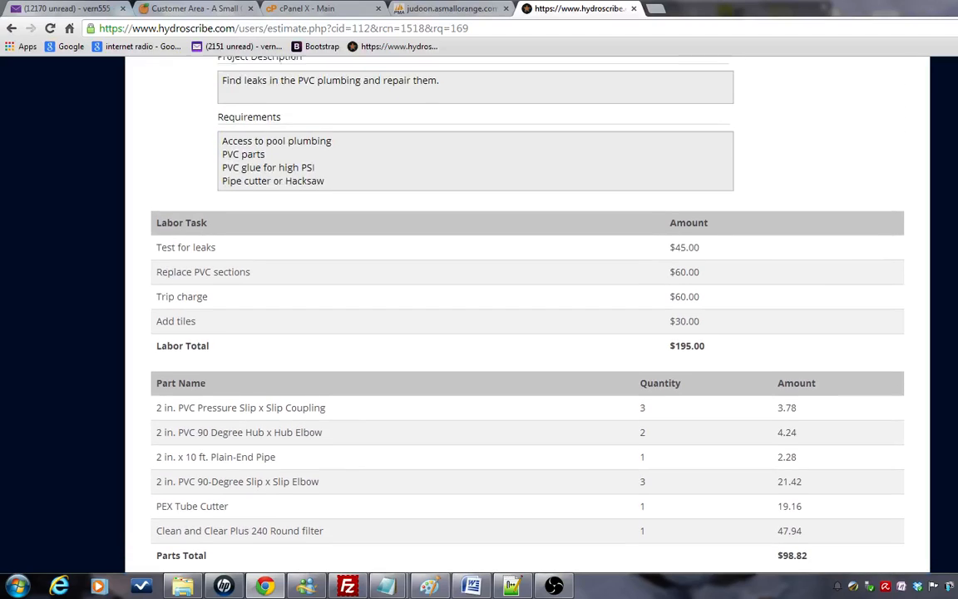
scroll(479, 316, down, 2)
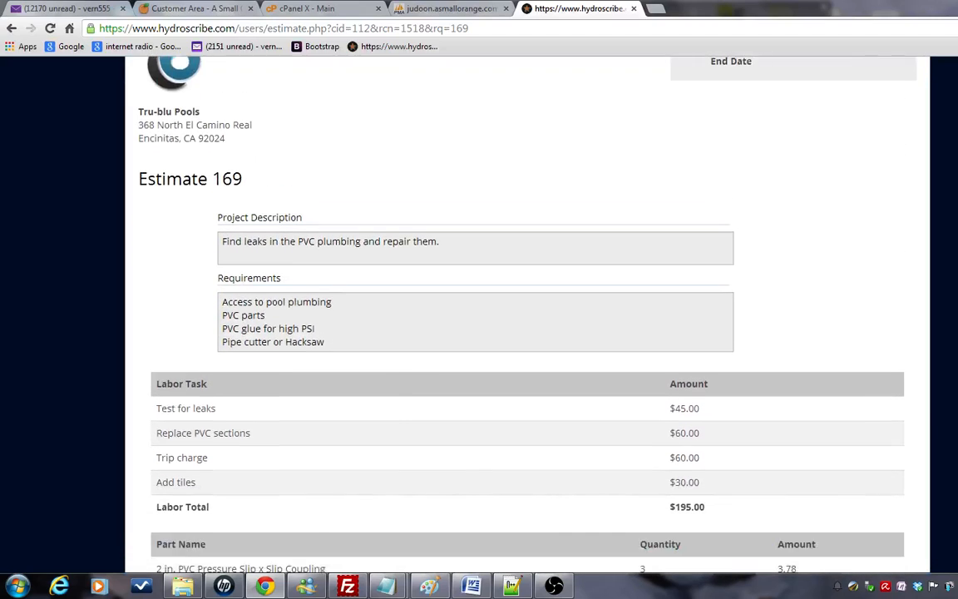
scroll(479, 316, down, 3)
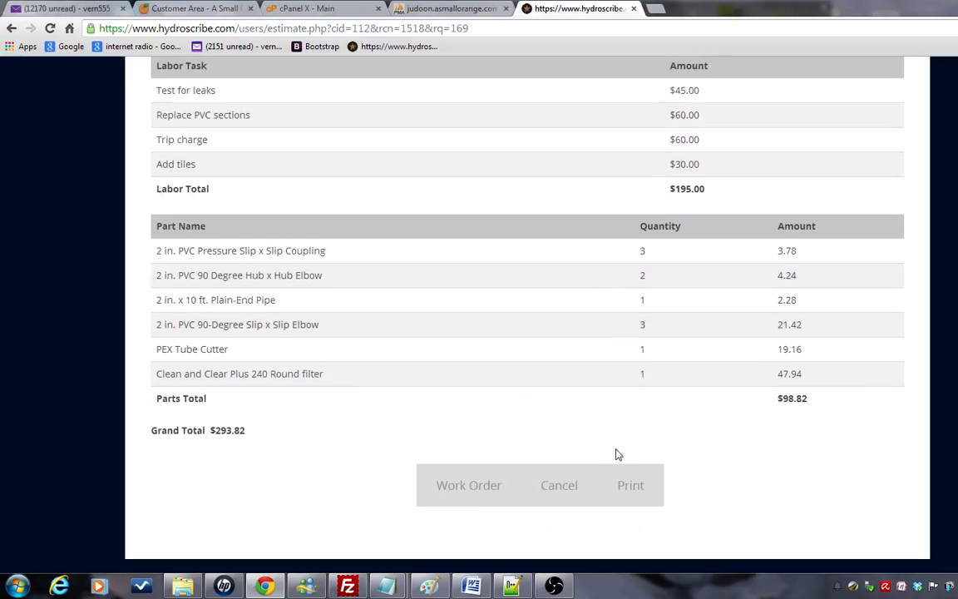
- Generate the printable PDF of the estimate, read through its pages and look at the available save and print options
click(635, 494)
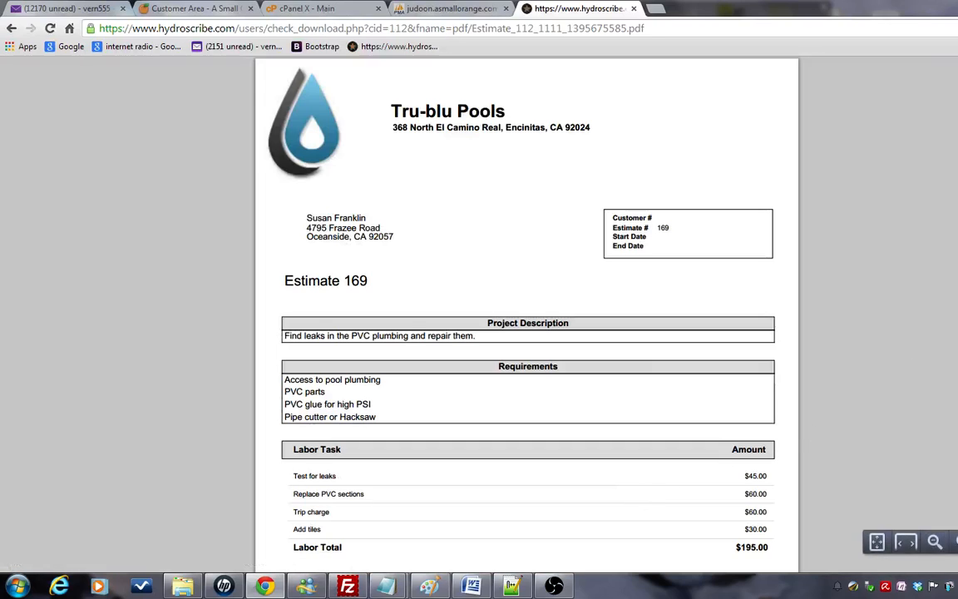
scroll(527, 316, down, 5)
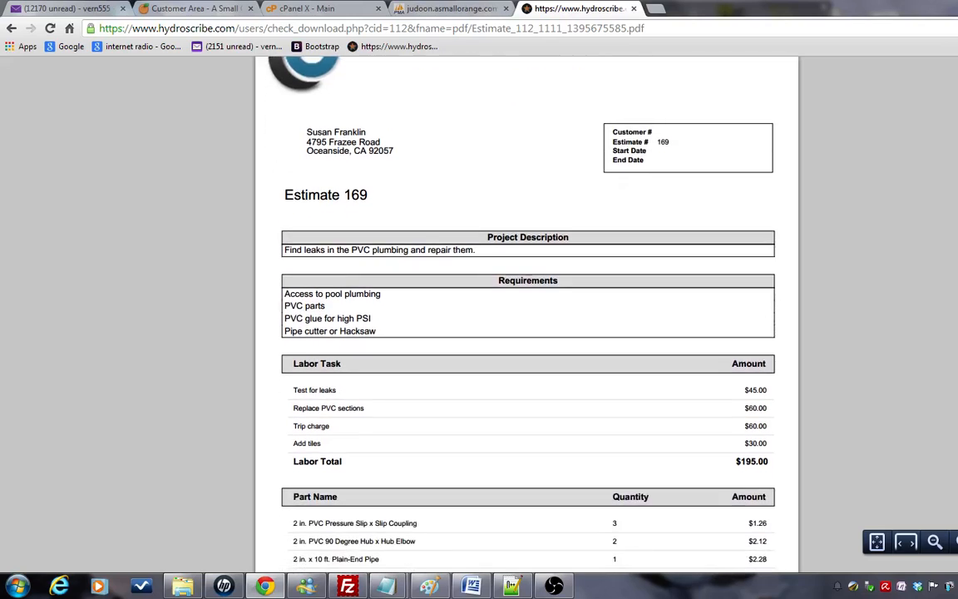
scroll(527, 317, down, 5)
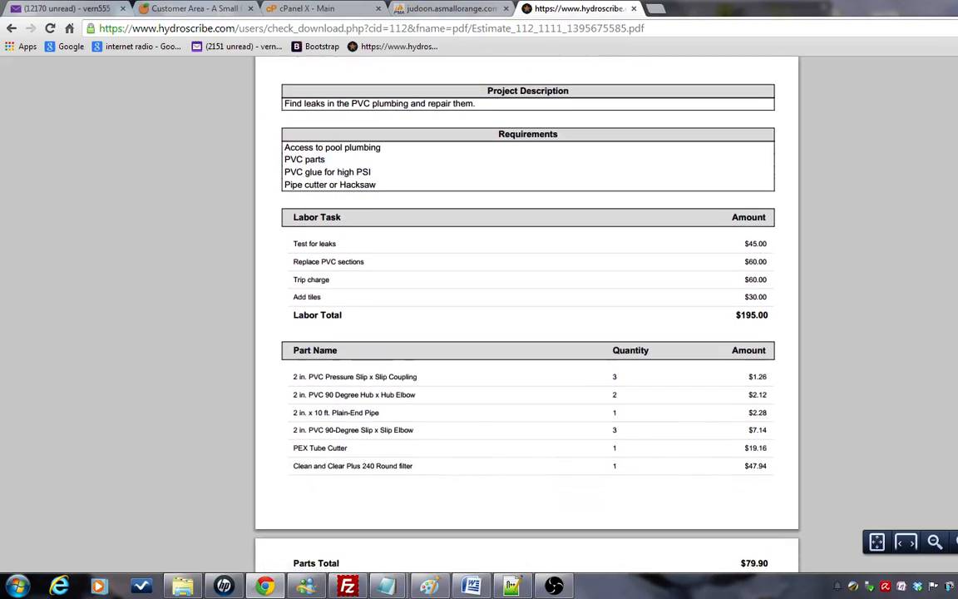
scroll(527, 316, down, 3)
scroll(527, 316, up, 6)
scroll(527, 316, up, 6)
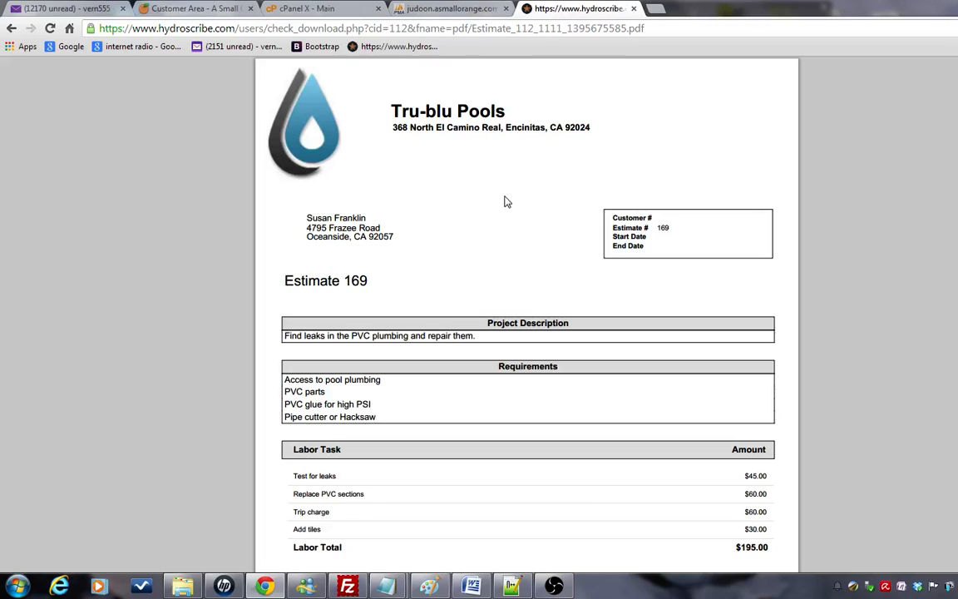
right_click(506, 201)
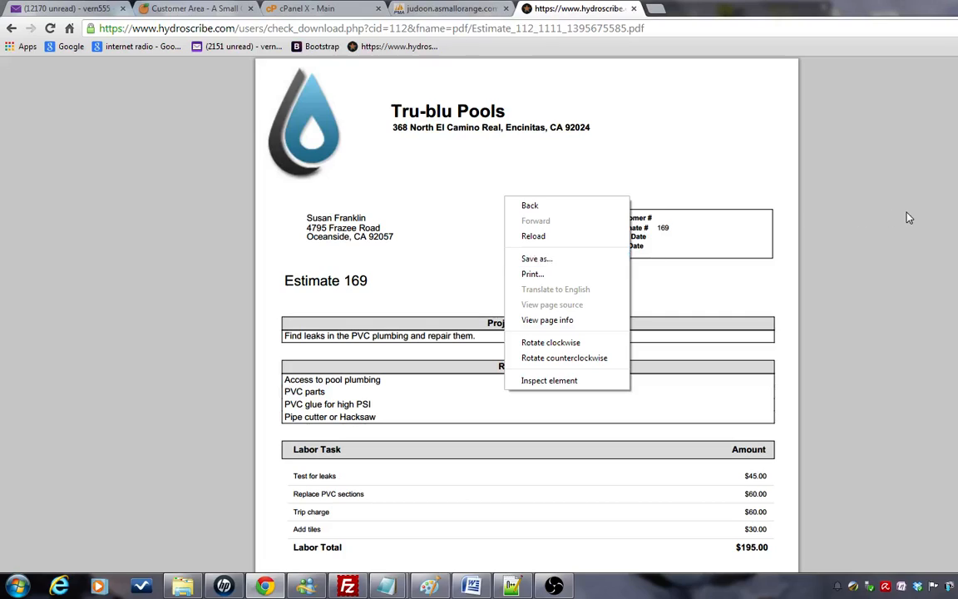
click(817, 158)
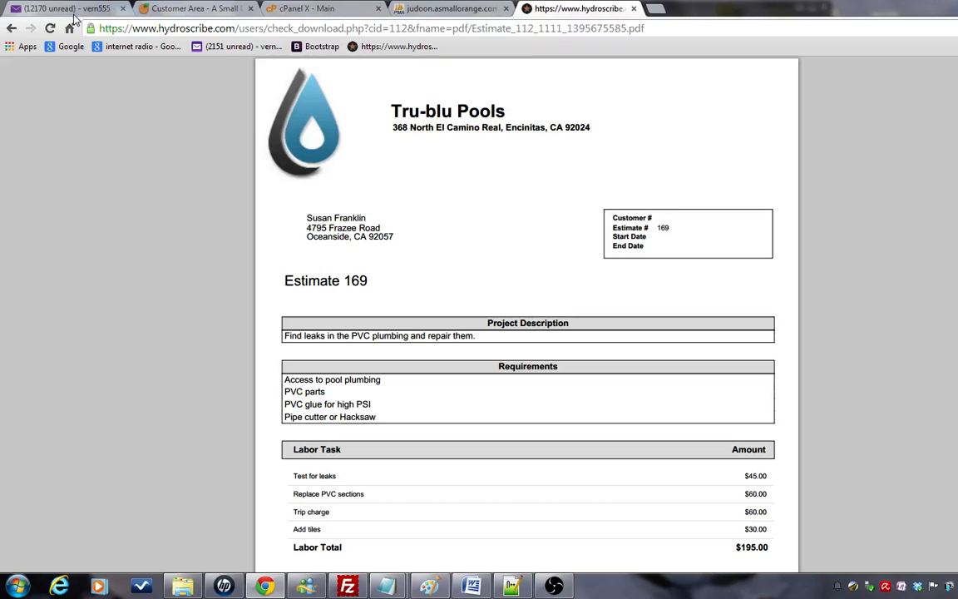
- Leave the estimate PDF, cancel out of the estimate and look over the list of open service requests
click(11, 28)
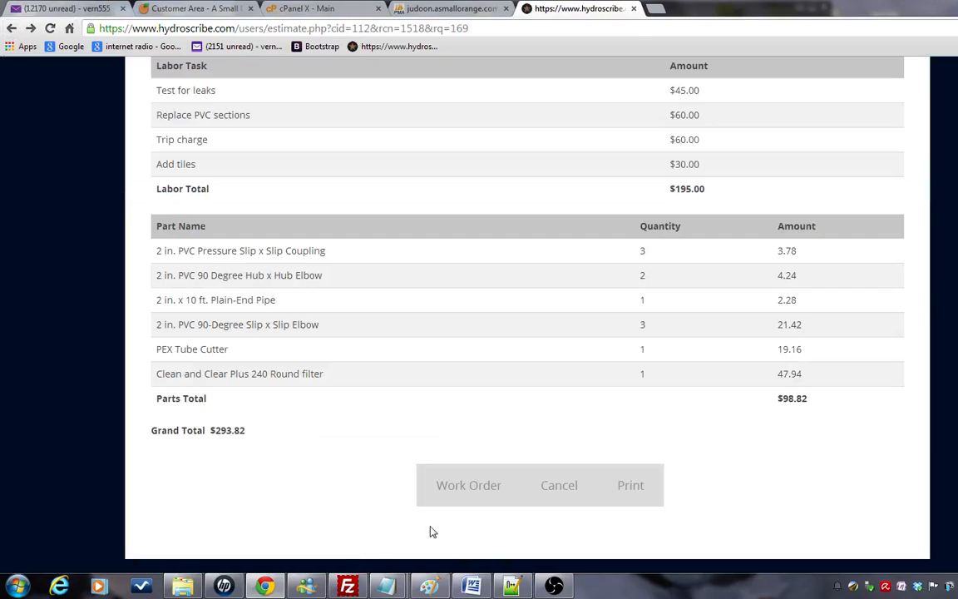
click(551, 496)
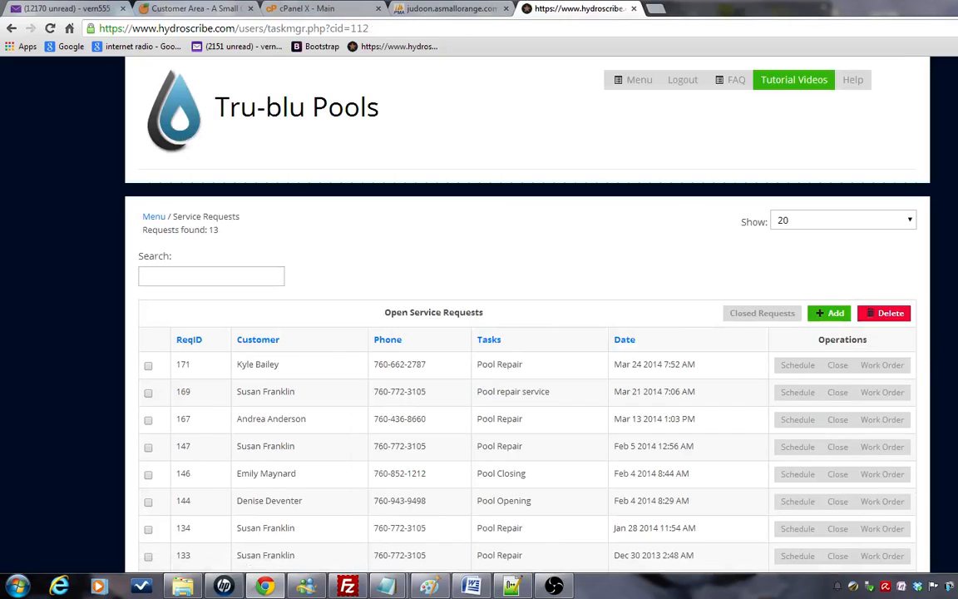
scroll(527, 374, down, 2)
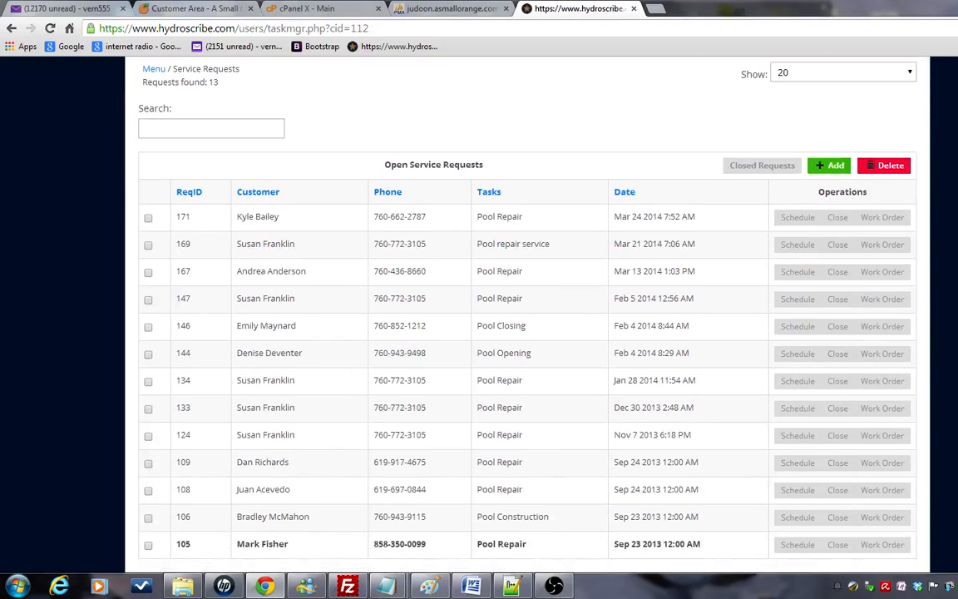
scroll(528, 333, up, 2)
scroll(527, 332, down, 3)
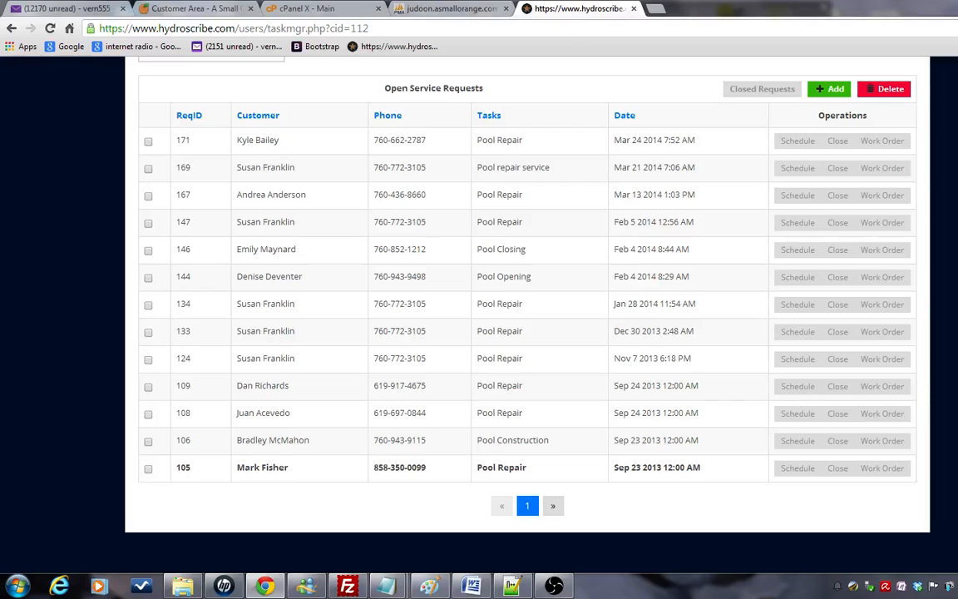
- Open scheduling for the Pool repair service request dated Mar 21 2014 and set its start date to 03/24/2014
click(801, 171)
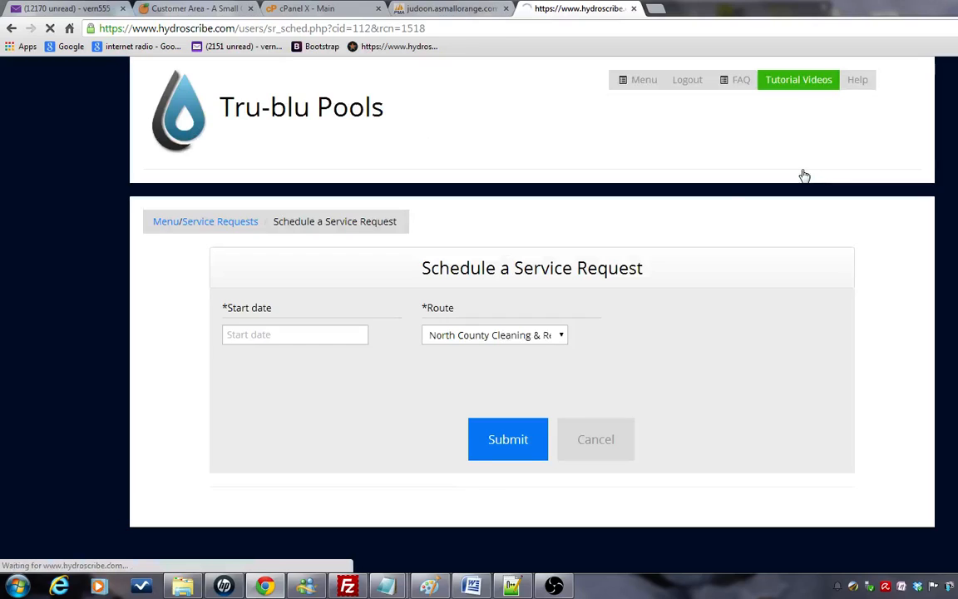
click(258, 335)
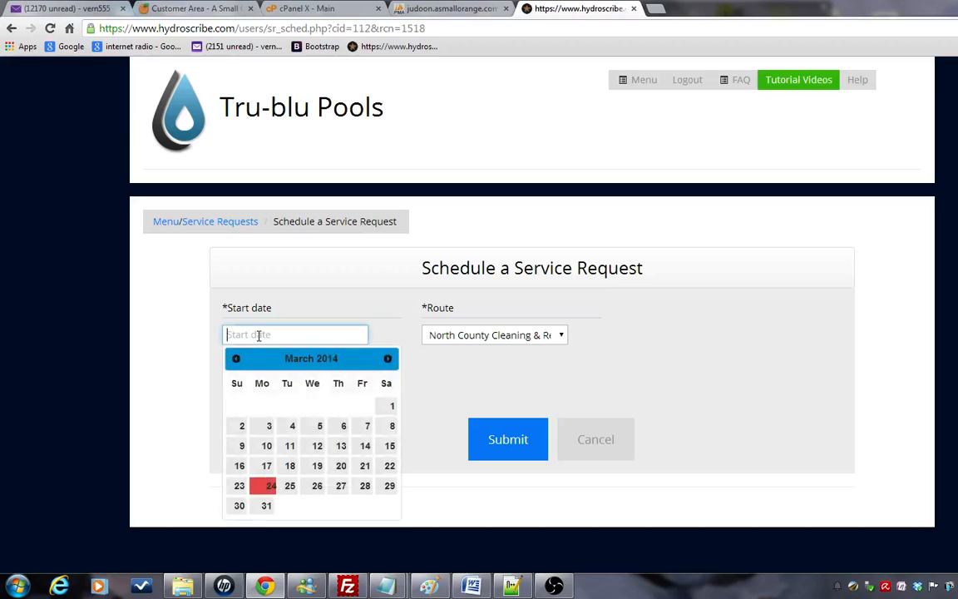
click(265, 489)
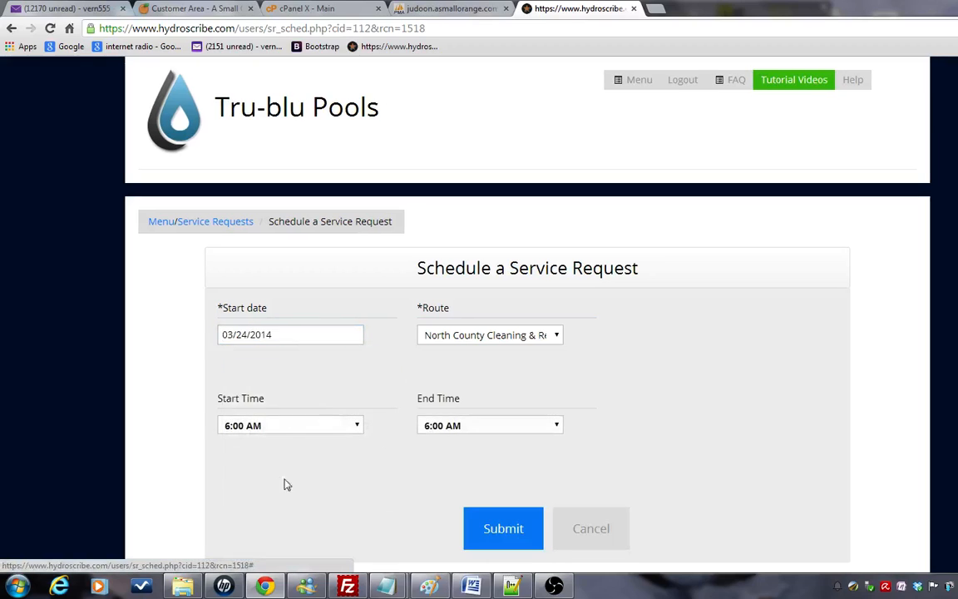
- Set the service request's start time to 10:00 AM and end time to 11:00 AM, and submit the schedule
click(355, 433)
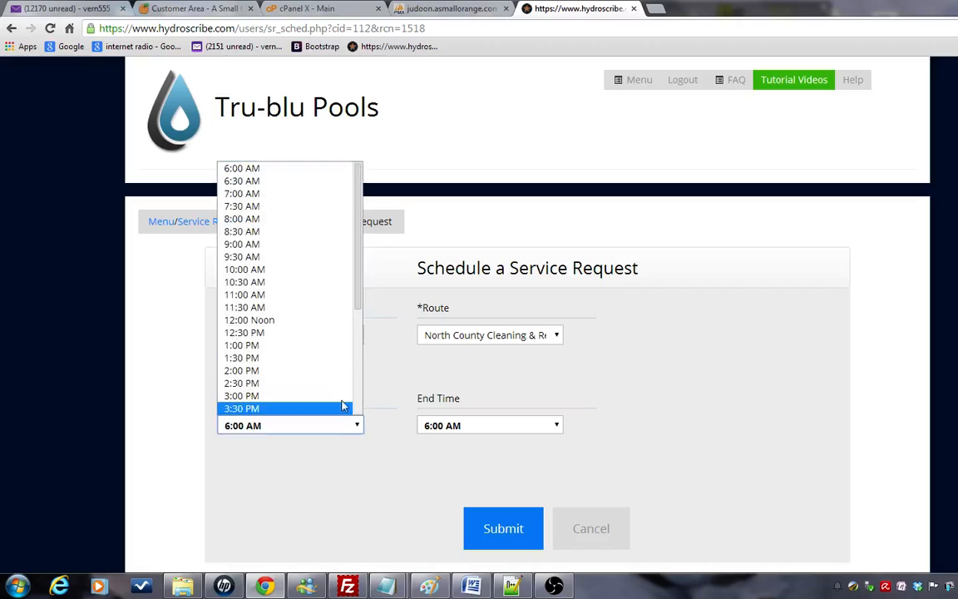
click(319, 275)
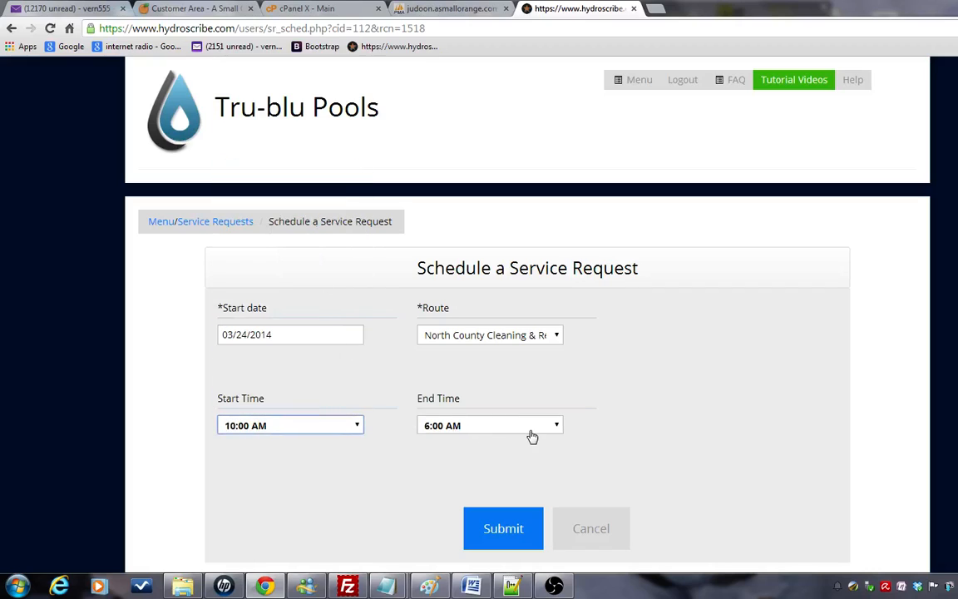
click(557, 426)
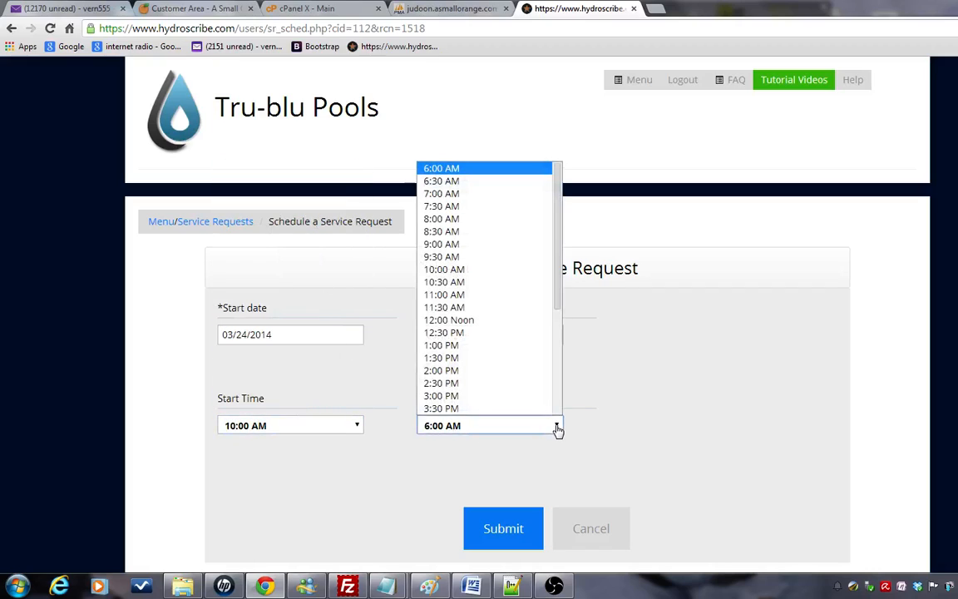
click(491, 298)
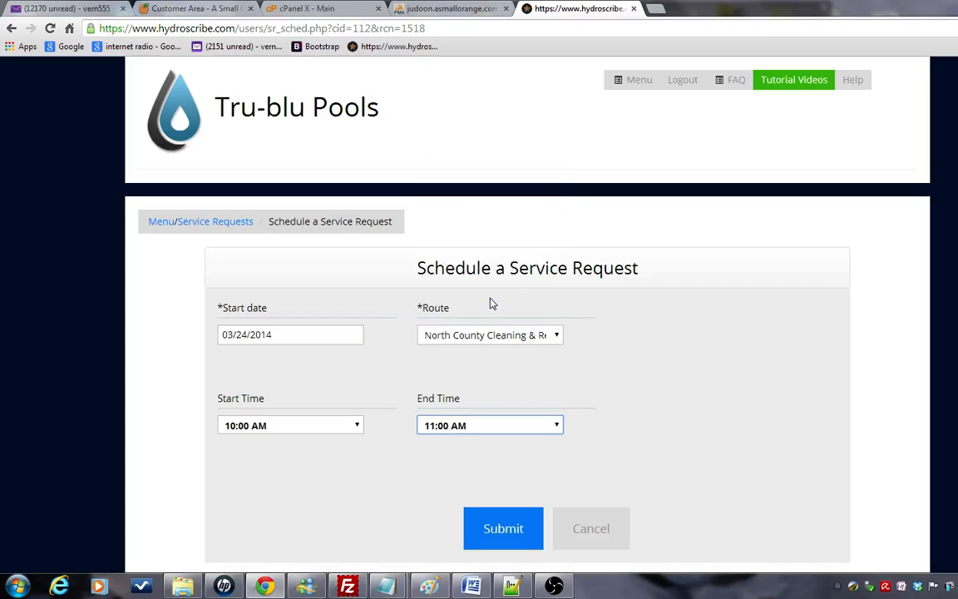
click(502, 529)
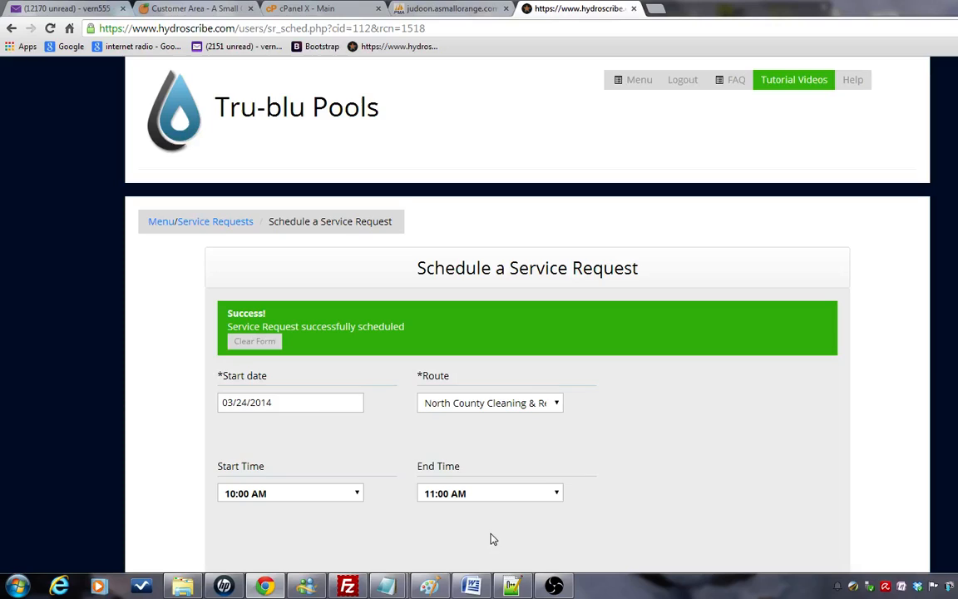
- Log out and log back in with the username tech and the account password
click(683, 83)
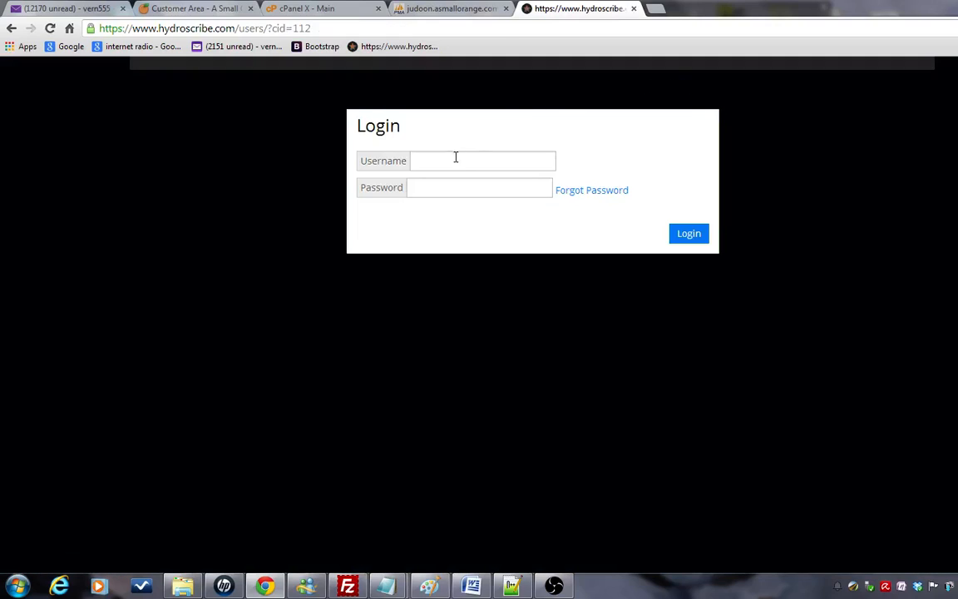
click(450, 159)
text(tech)
key(Tab)
text(•)
key(Return)
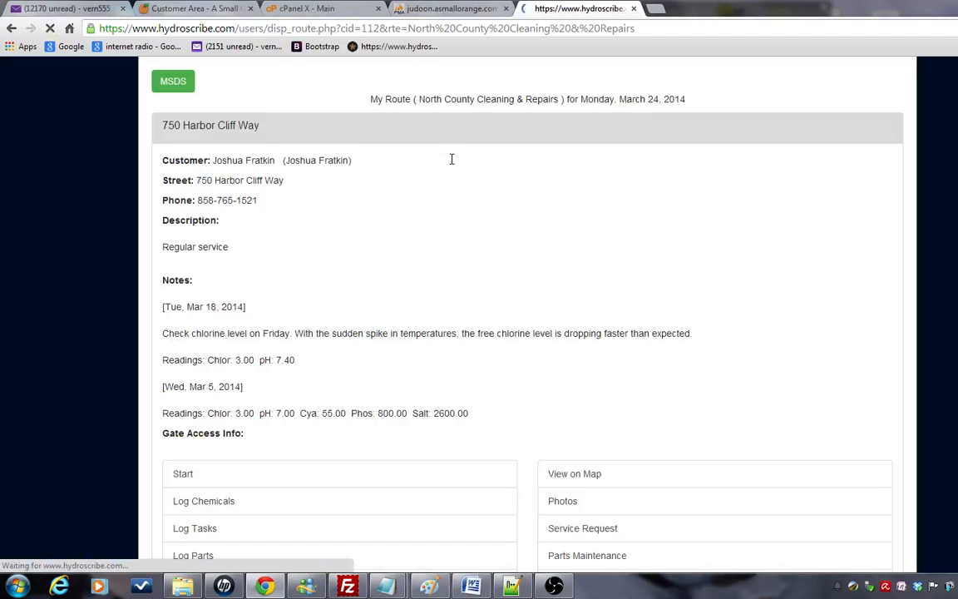
- Collapse the first stop on the March 24 route, expand the 10:00 am service request stop, and read its description, notes and available actions
click(173, 132)
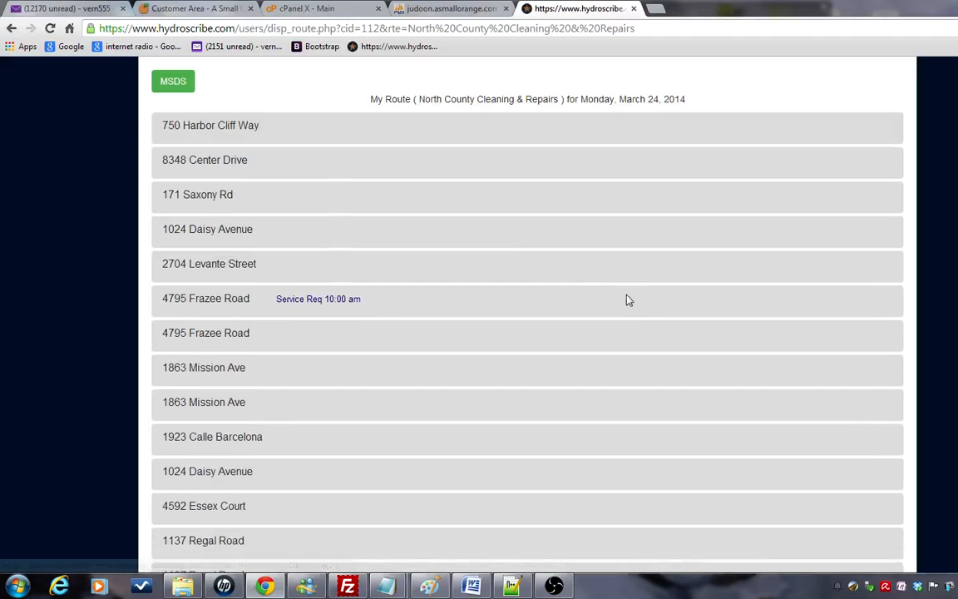
click(229, 301)
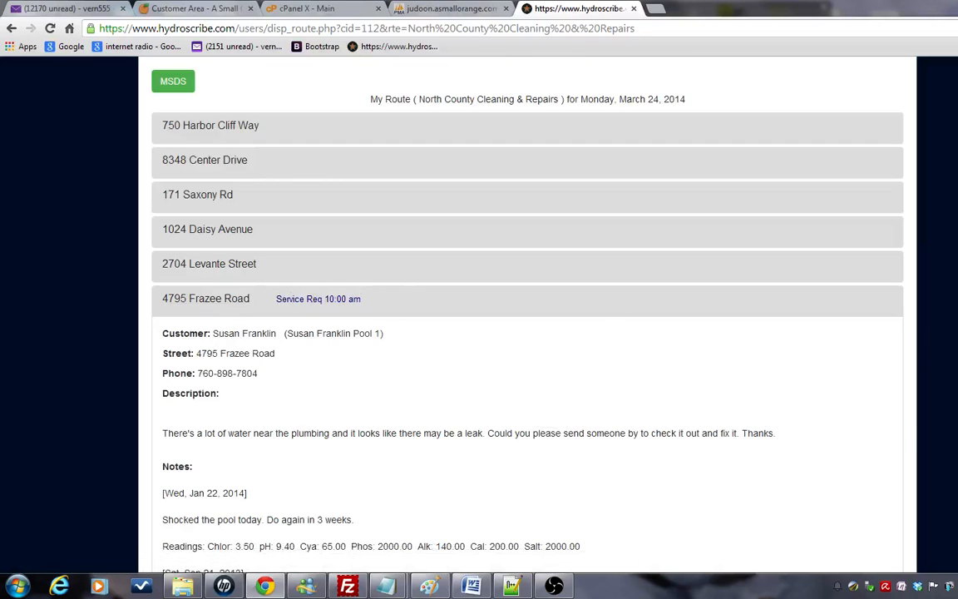
scroll(527, 316, down, 5)
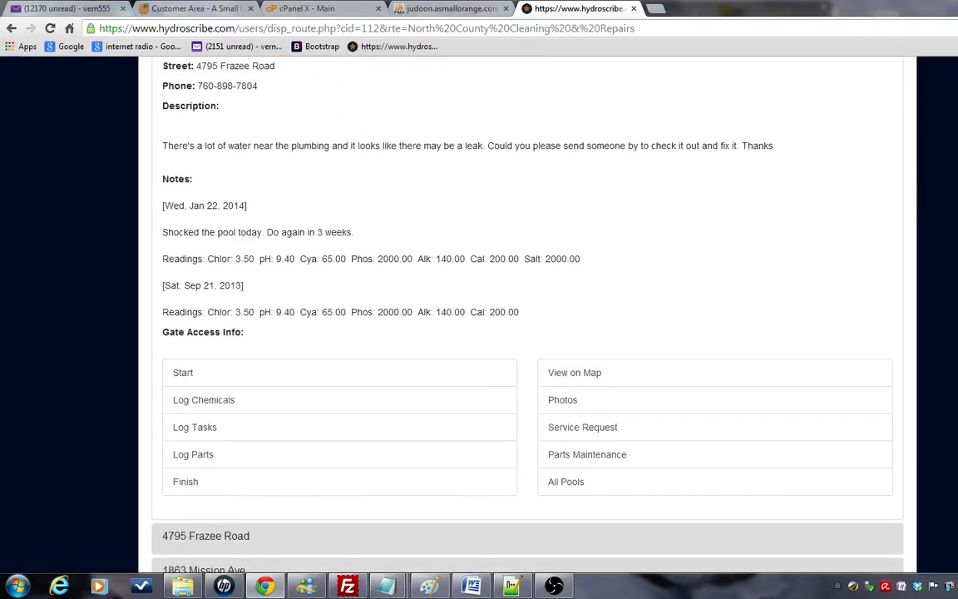
scroll(527, 316, up, 3)
scroll(527, 316, down, 1)
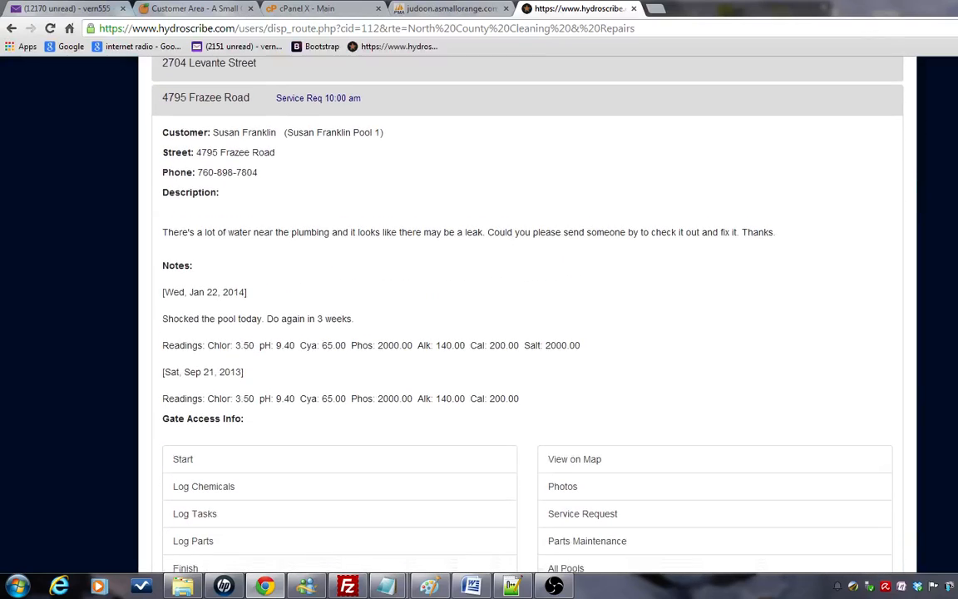
scroll(527, 316, down, 3)
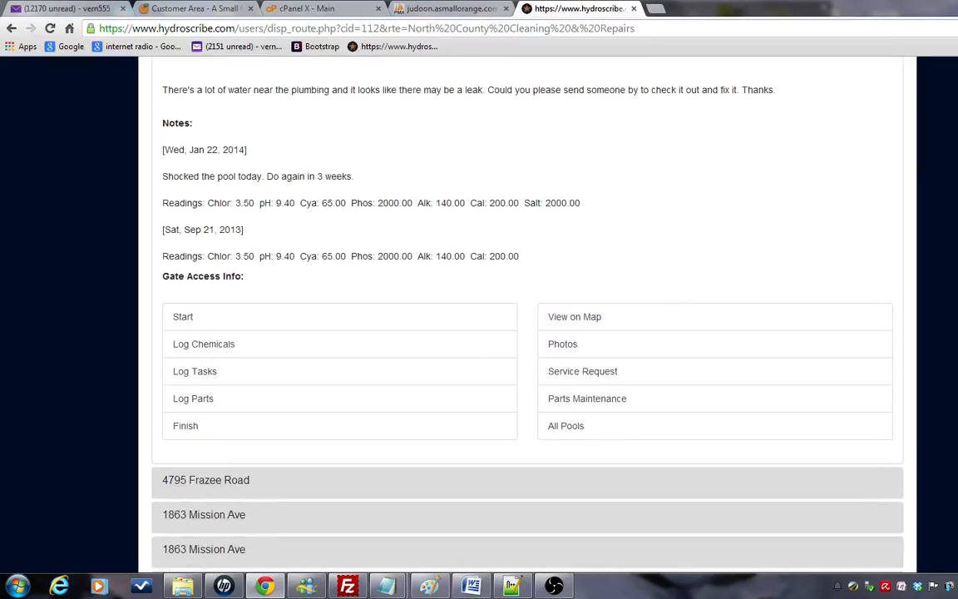
- Open task logging for the service request stop and mark Test for leaks, Replace PVC sections and Trip charge as performed
click(185, 380)
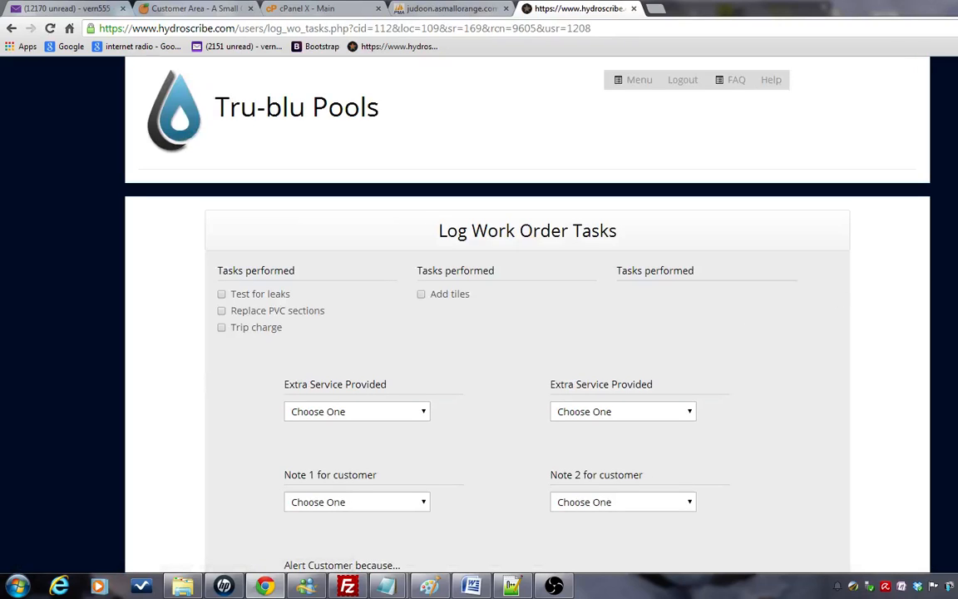
scroll(528, 333, down, 2)
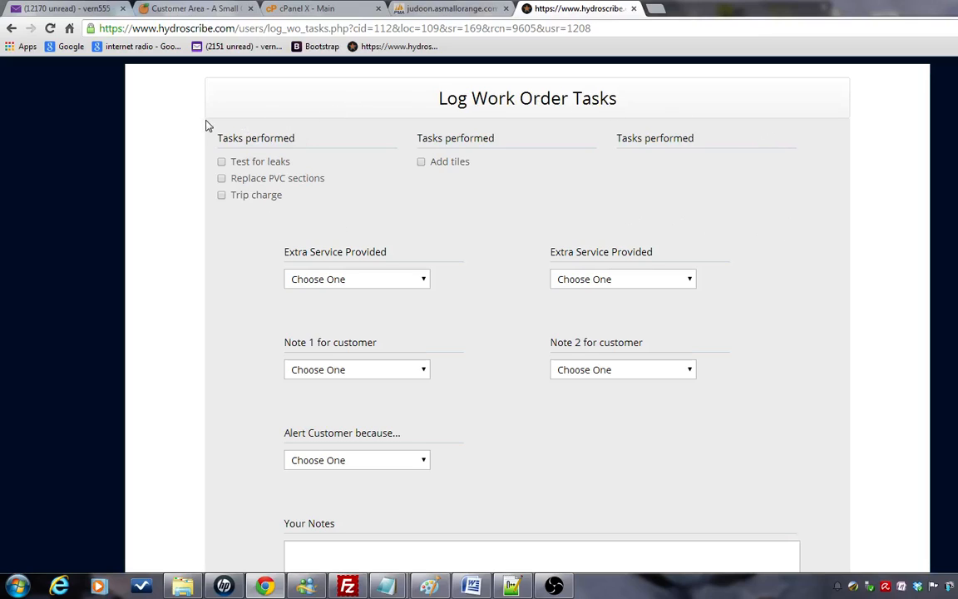
click(221, 161)
click(222, 180)
click(221, 196)
scroll(673, 67, down, 2)
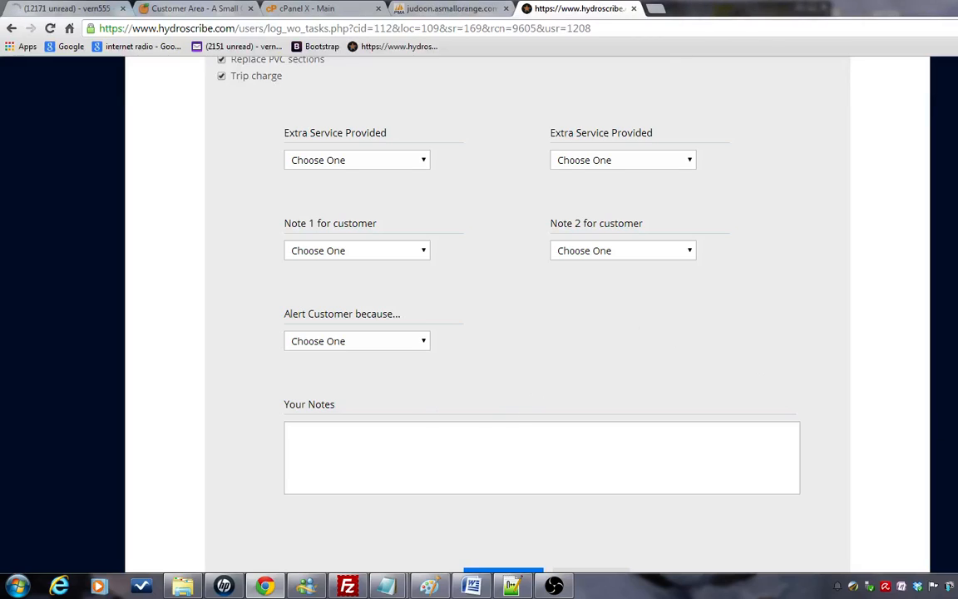
scroll(541, 333, down, 2)
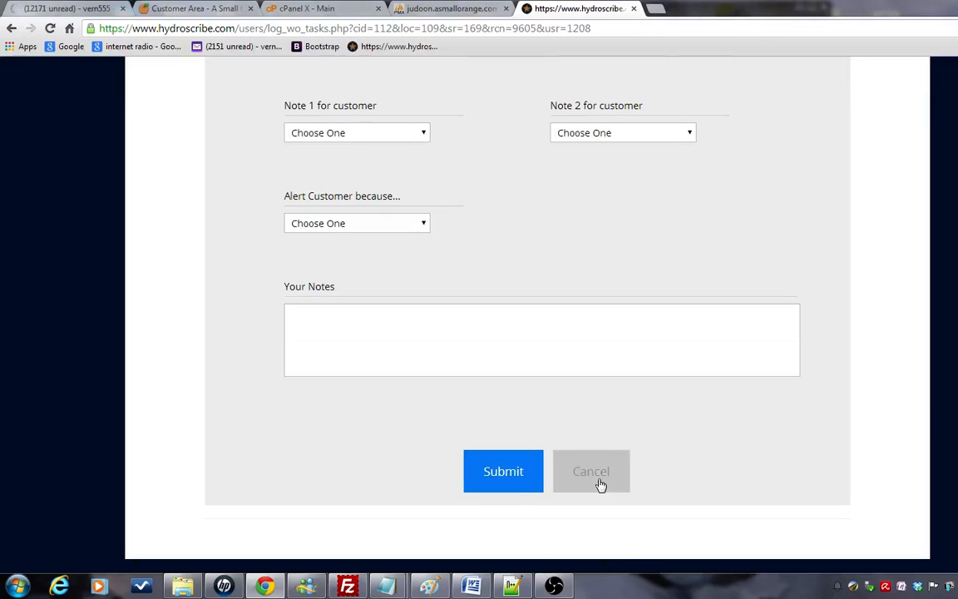